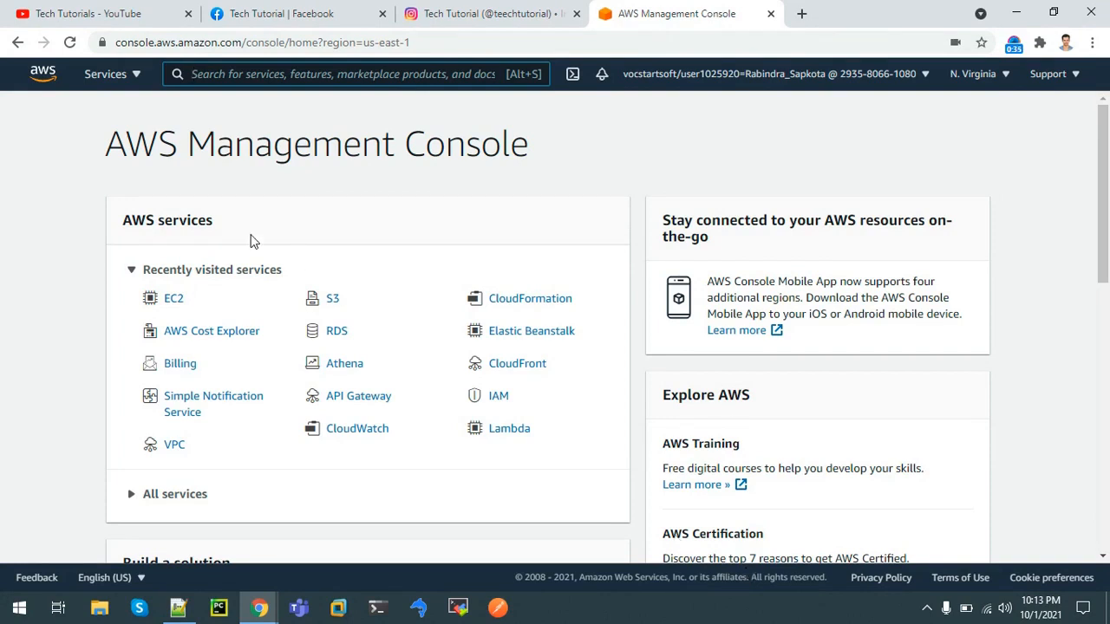
Open the EC2 instances page and start launching a new instance.
text(ec2)
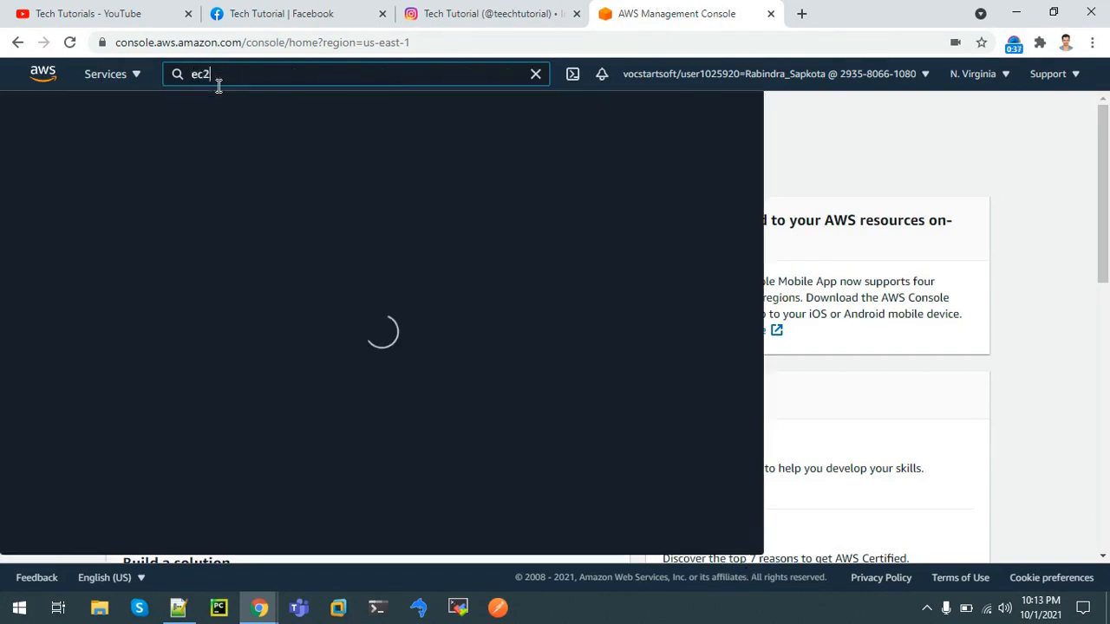
click(273, 206)
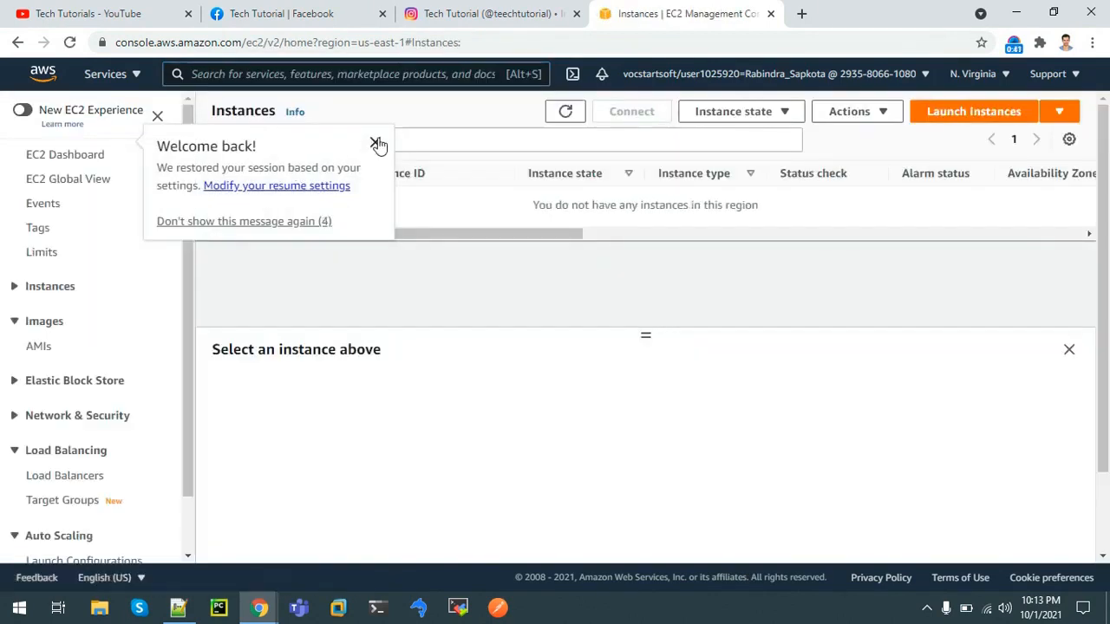
click(375, 142)
click(948, 120)
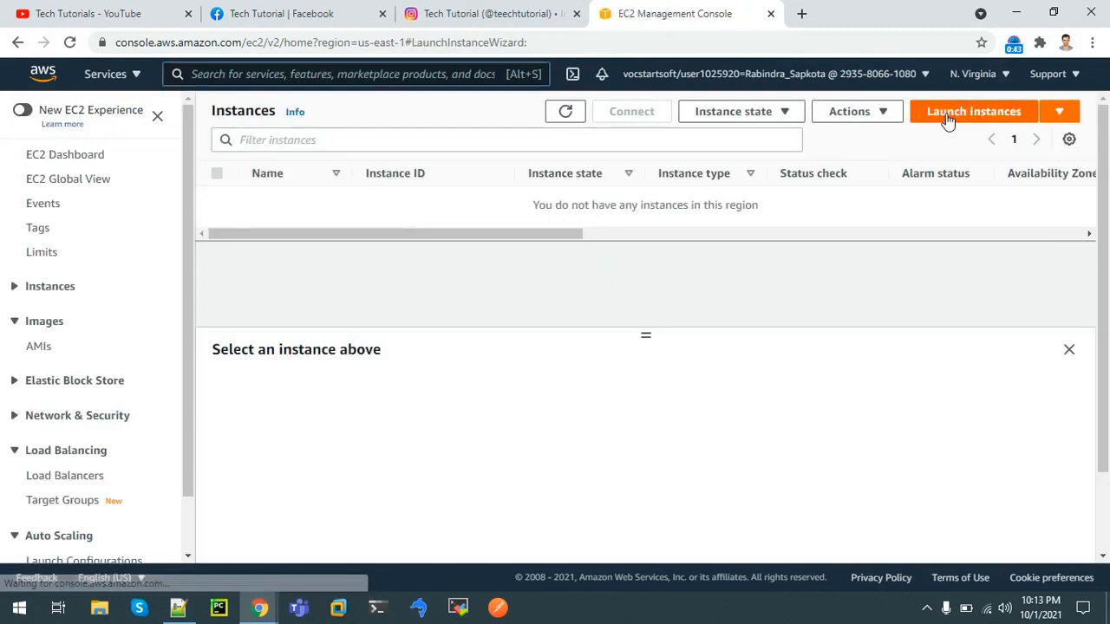
Limit the machine images to free tier only and choose Ubuntu Server 20.04 LTS (HVM), SSD Volume Type.
click(33, 416)
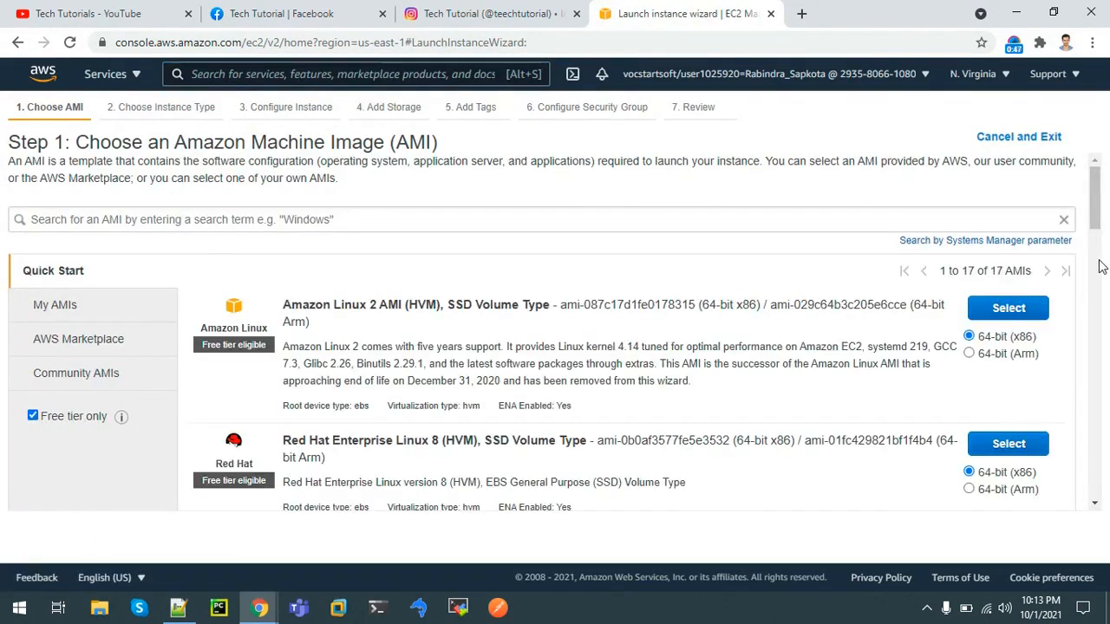
drag(1096, 227, 1105, 299)
click(1034, 226)
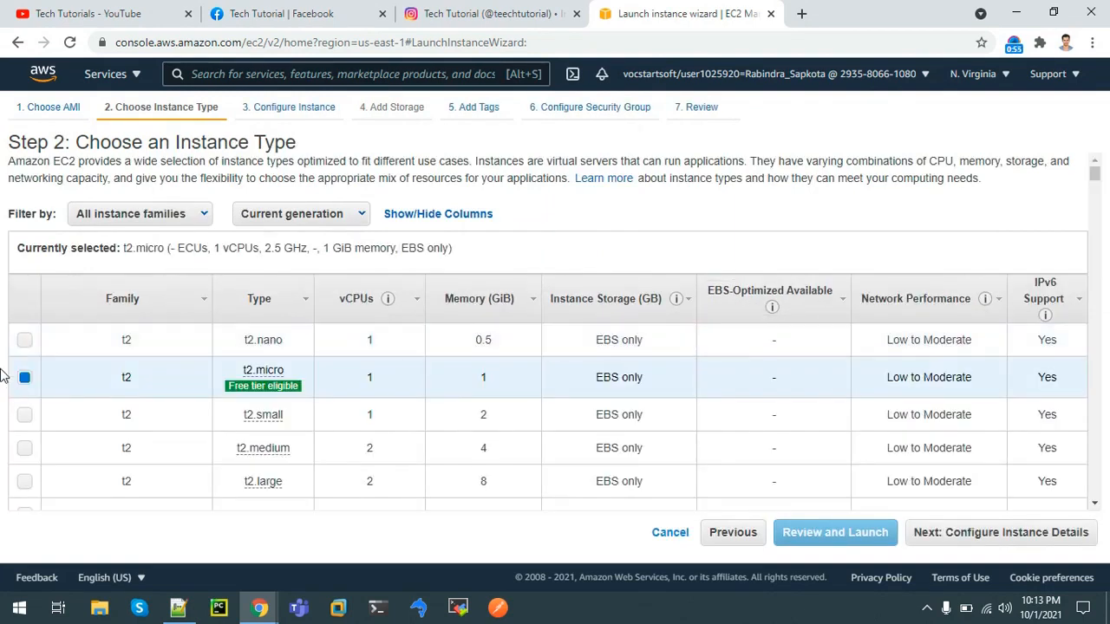
Keep the t2.micro instance type and set the instance's subnet to Public subnet1 in us-east-1a.
click(986, 534)
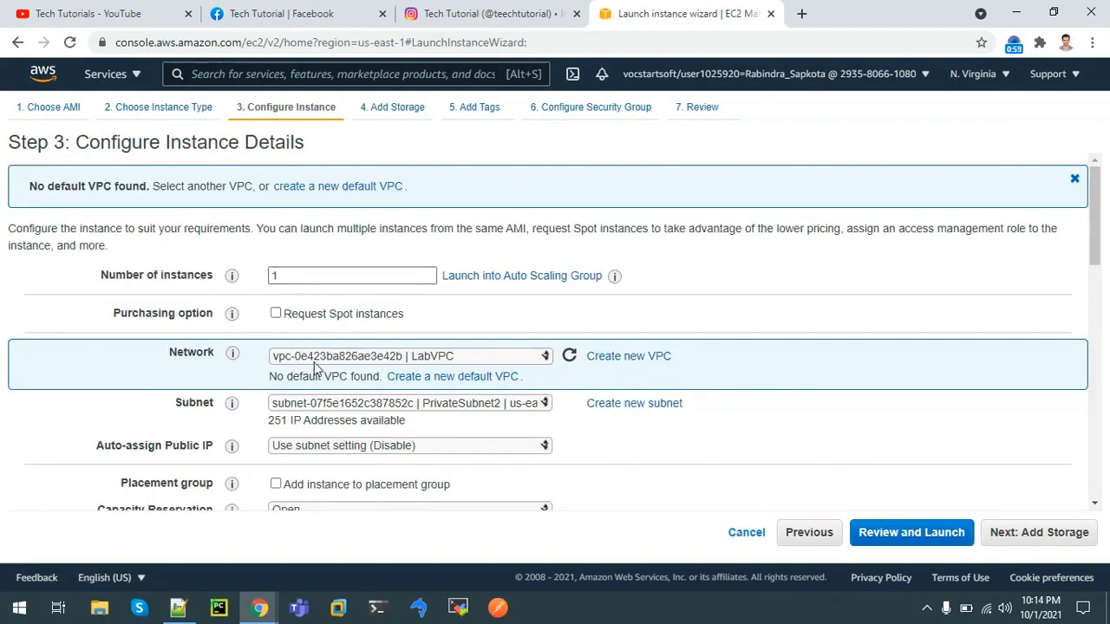
click(379, 404)
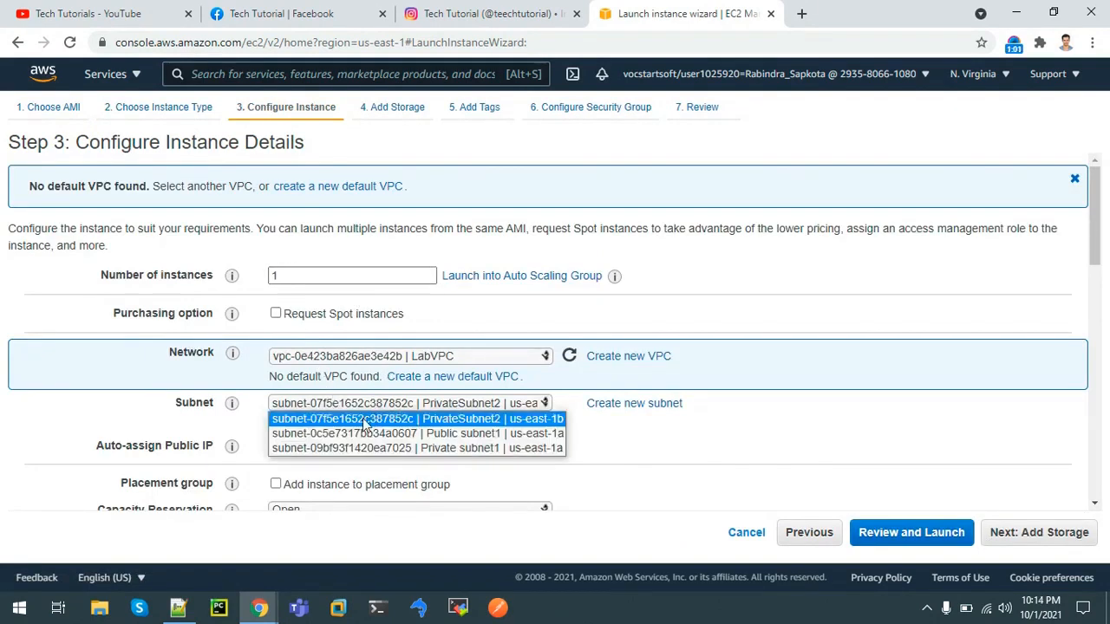
click(358, 431)
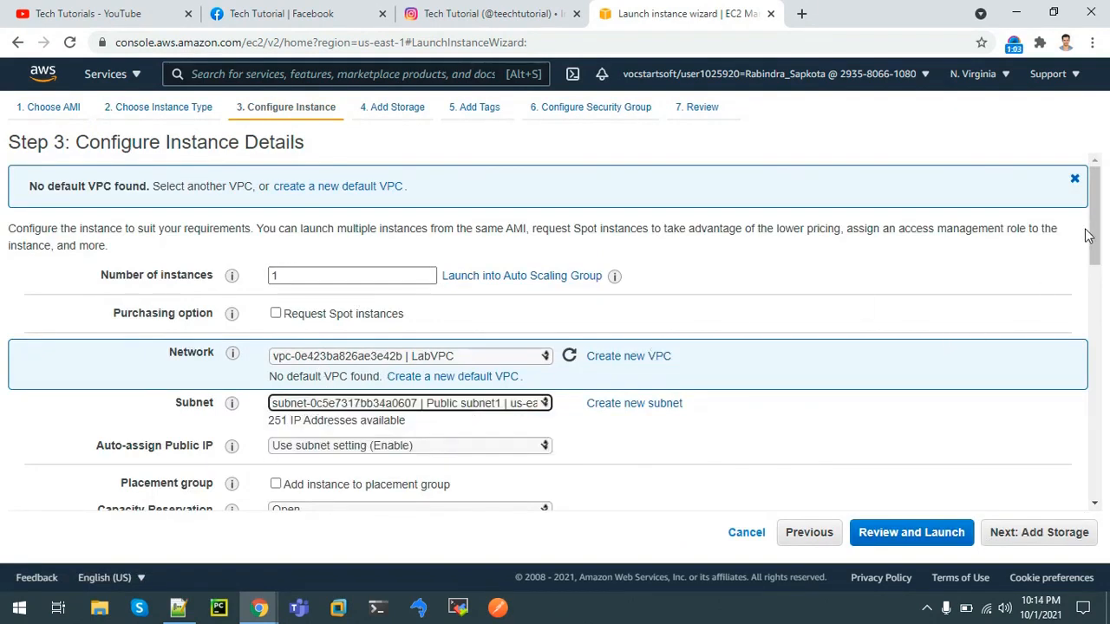
Copy the four-line bash script that installs and enables apache2 and php from Notepad++, and return to the launch wizard.
drag(1096, 236, 1098, 347)
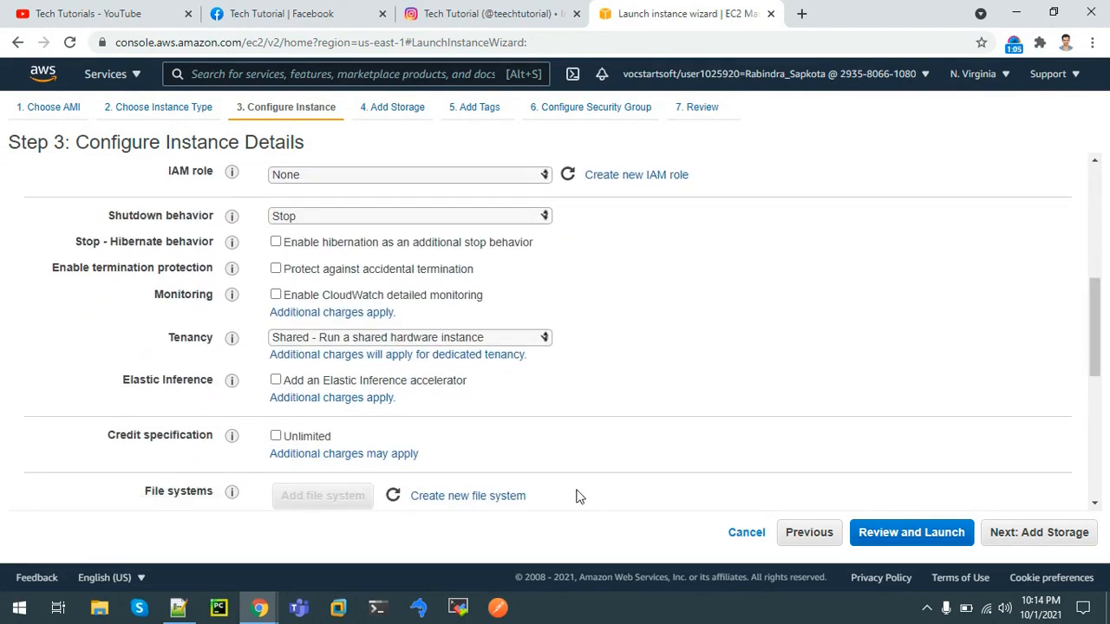
click(176, 613)
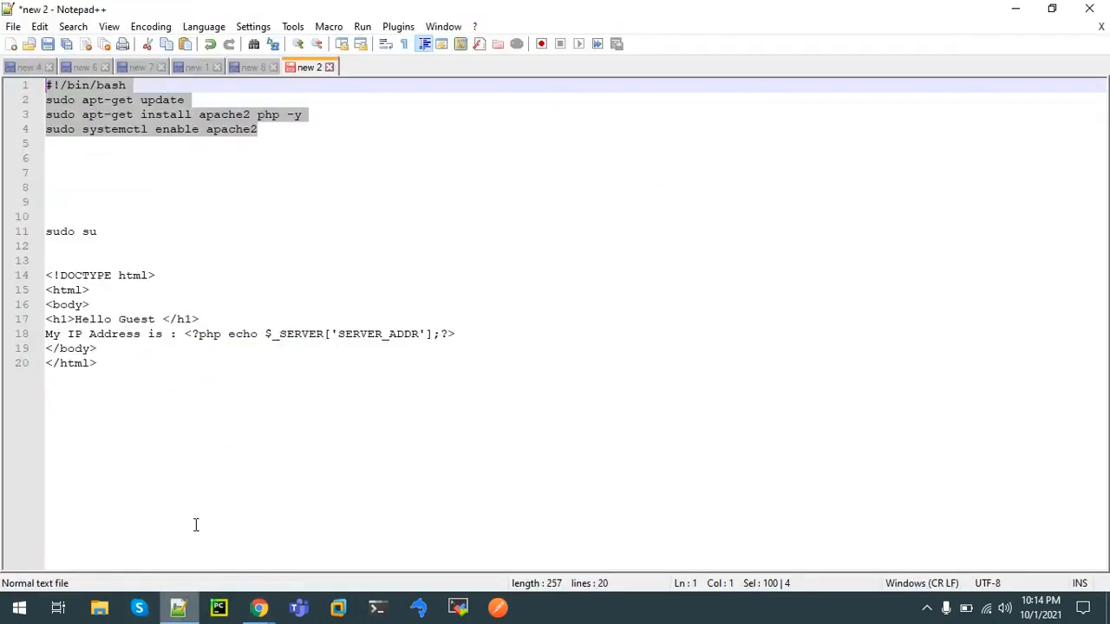
click(303, 153)
key(Up)
key(shift+Up)
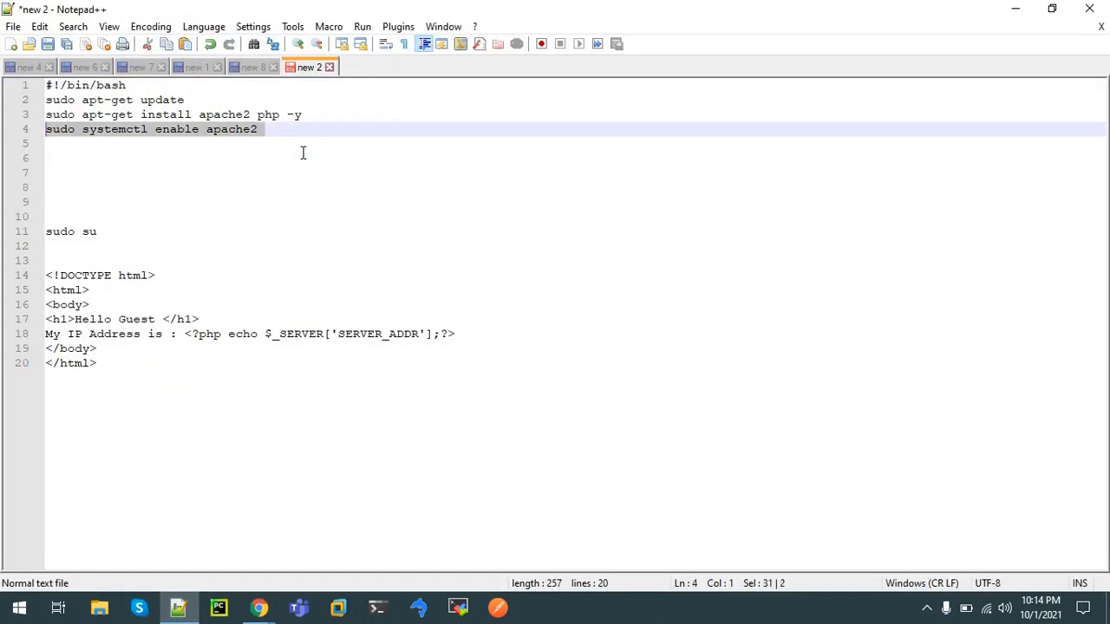
key(shift+Up)
key(shift+Up)
key(shift+Up)
key(ctrl+c)
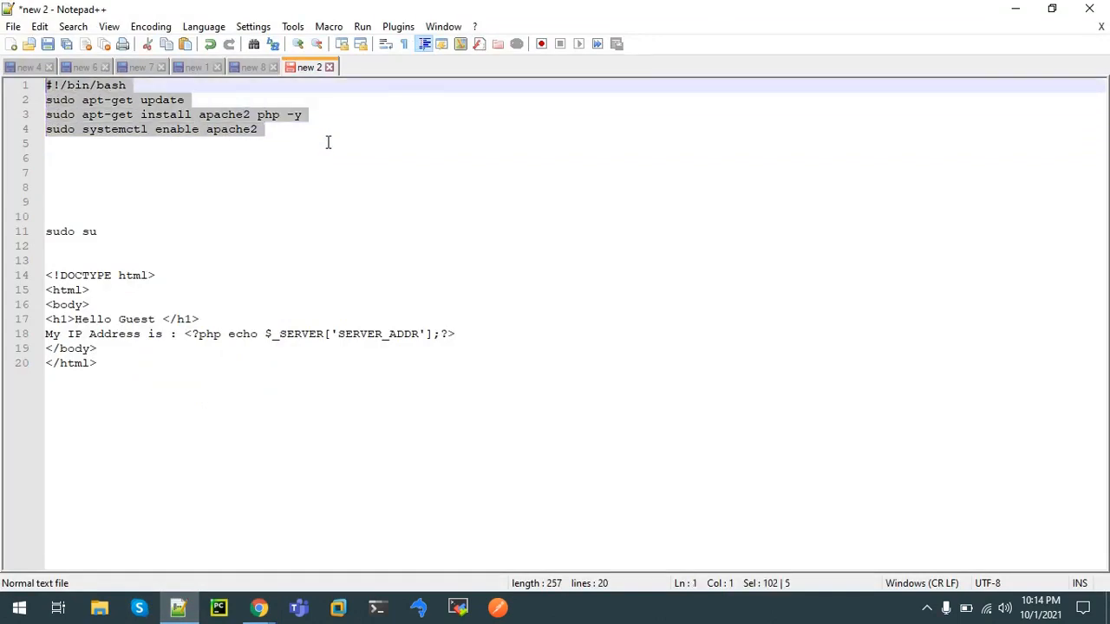
click(1015, 9)
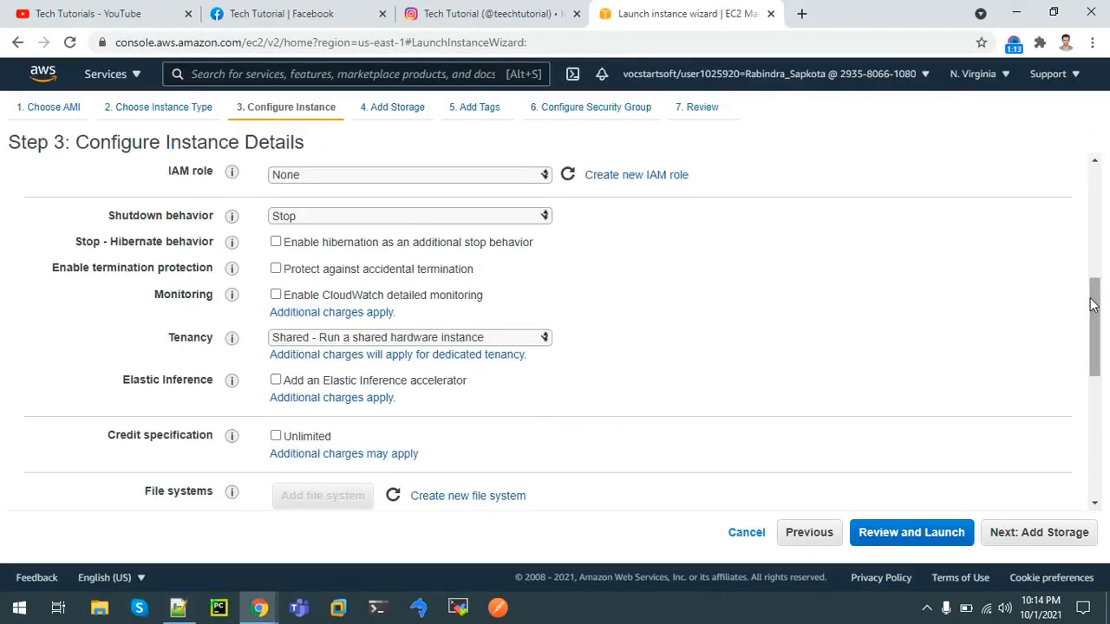
Paste the copied bash script as text into the instance's user data under Advanced Details.
scroll(1093, 304, down, 3)
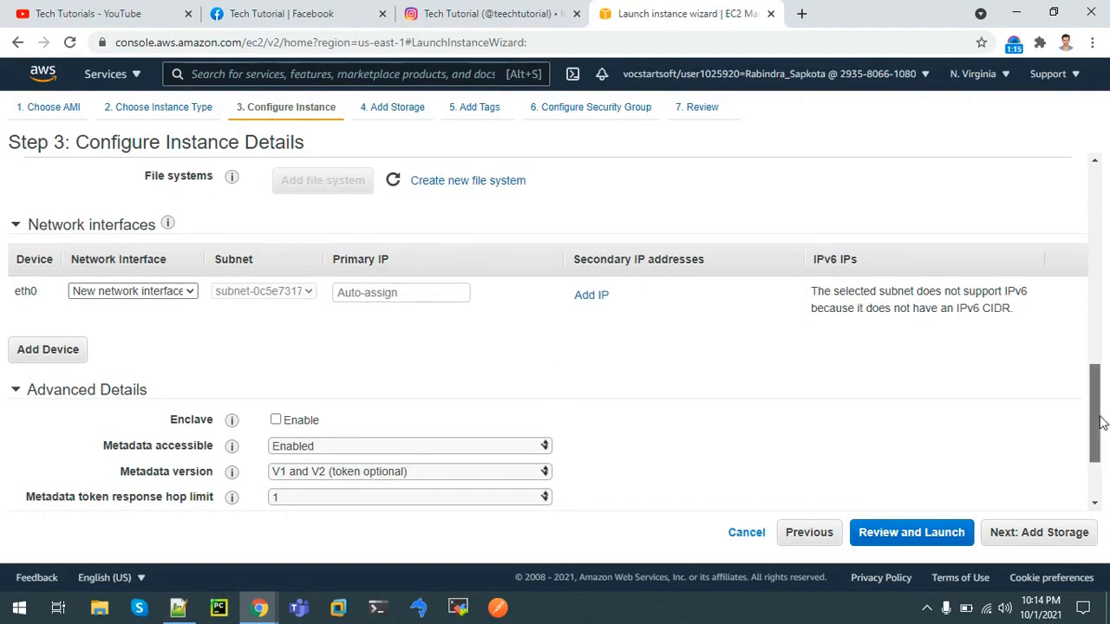
scroll(1102, 420, down, 1)
click(448, 494)
key(ctrl+v)
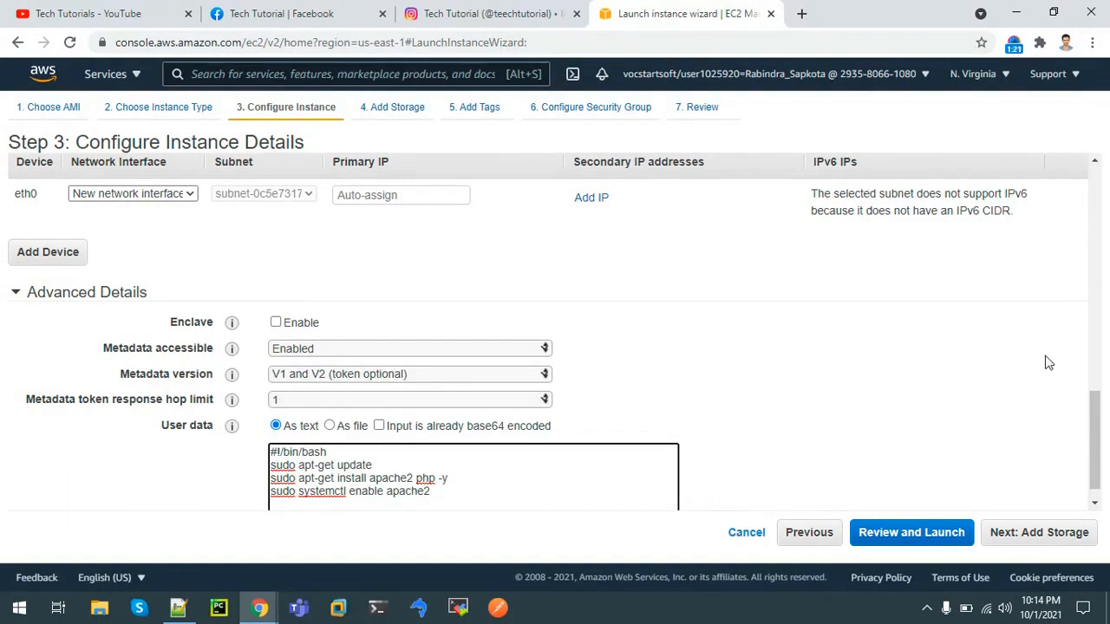
drag(1101, 421, 1102, 428)
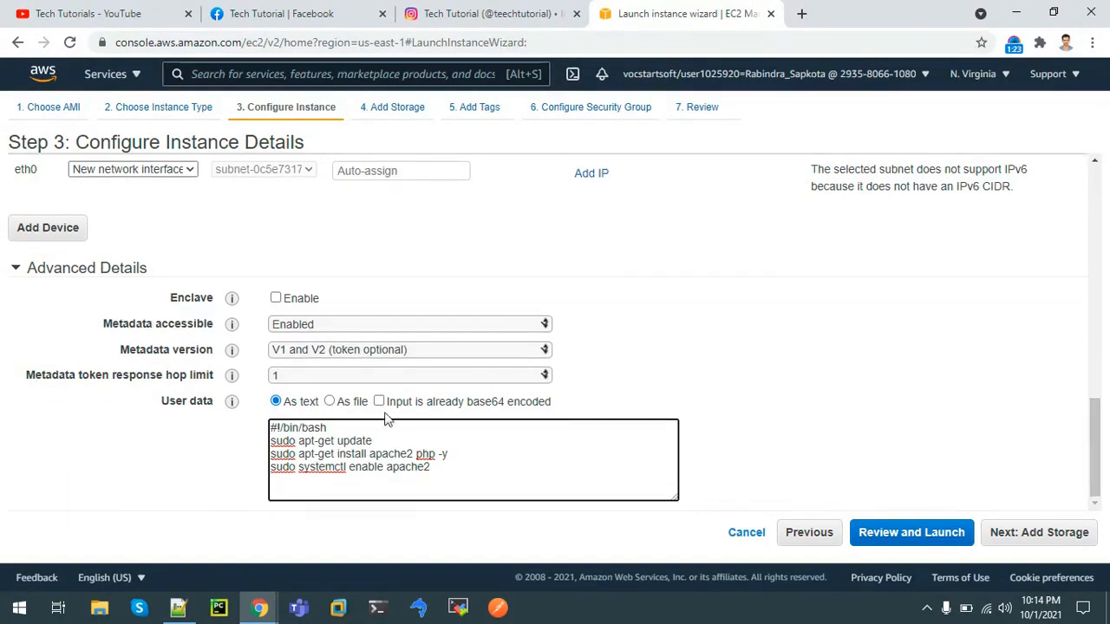
Review the user data script's package update, apache2 and php installation, and apache2 enable commands.
click(384, 439)
key(shift+Left)
key(shift+Left)
key(shift+Left)
key(shift+Left)
key(shift+Left)
key(shift+Left)
key(shift+Left)
key(shift+Left)
key(shift+Left)
key(shift+Left)
key(shift+Left)
key(shift+Left)
key(shift+Left)
key(shift+Left)
key(shift+Left)
key(shift+Left)
key(shift+Left)
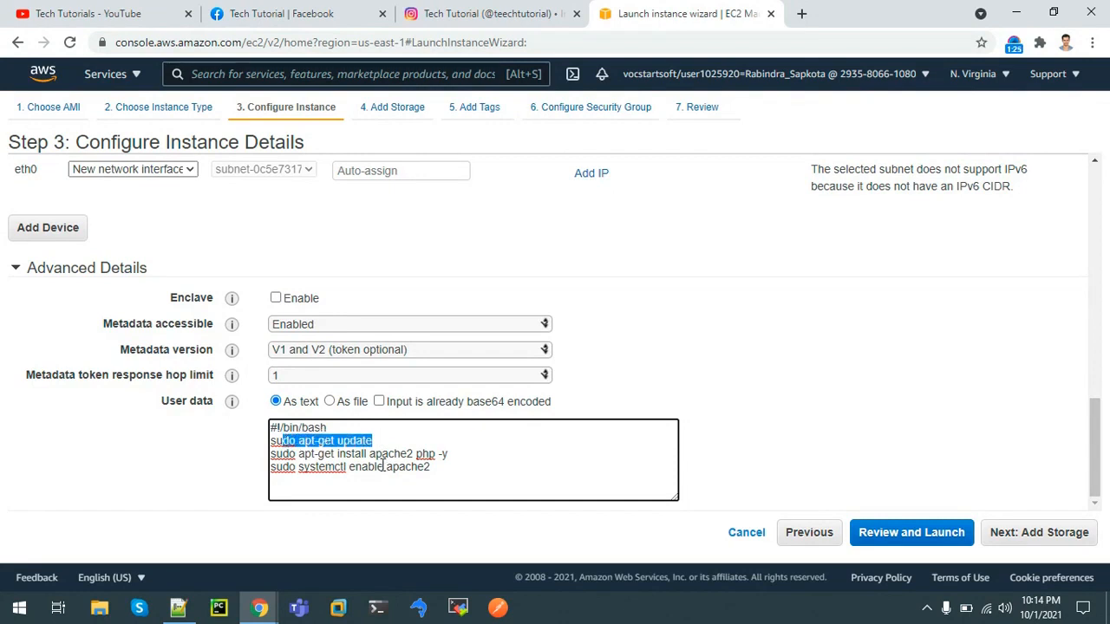
double_click(391, 455)
double_click(426, 454)
double_click(412, 469)
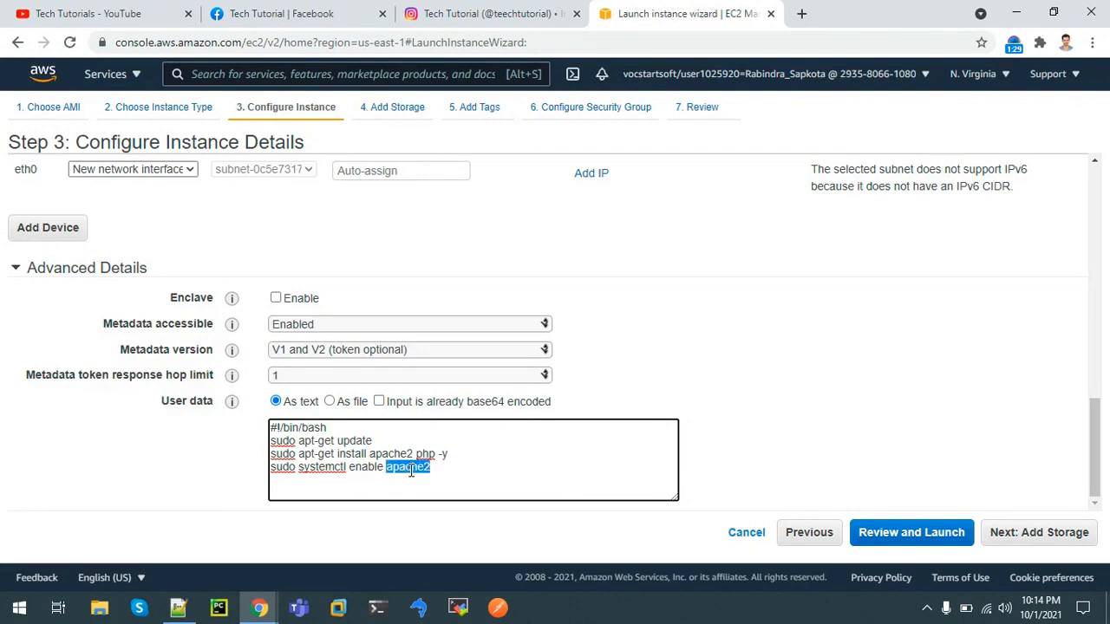
click(173, 502)
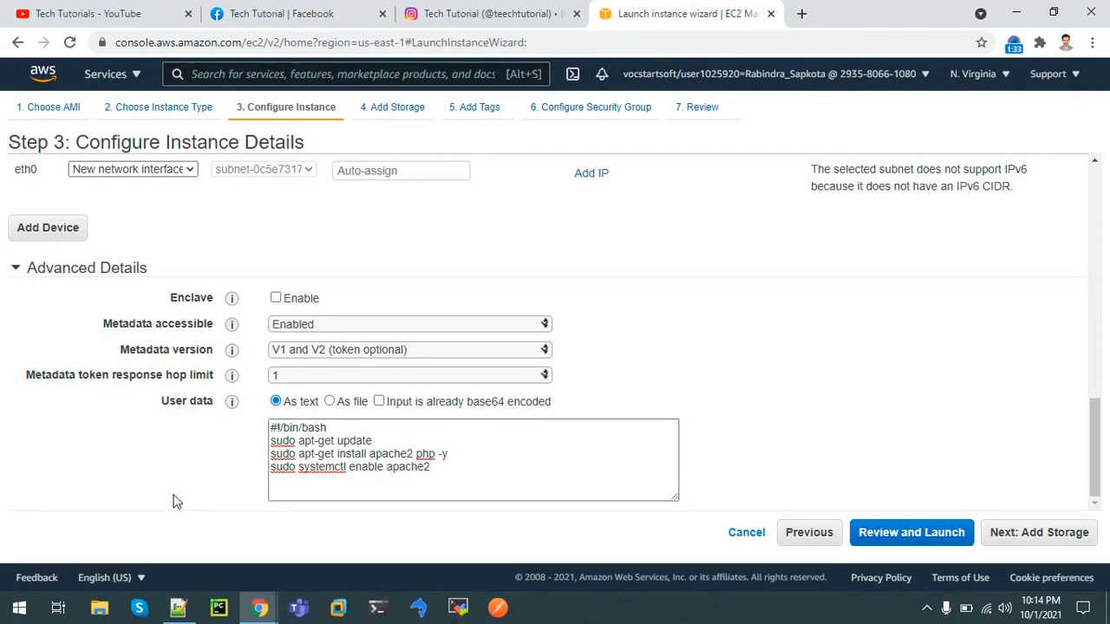
click(400, 475)
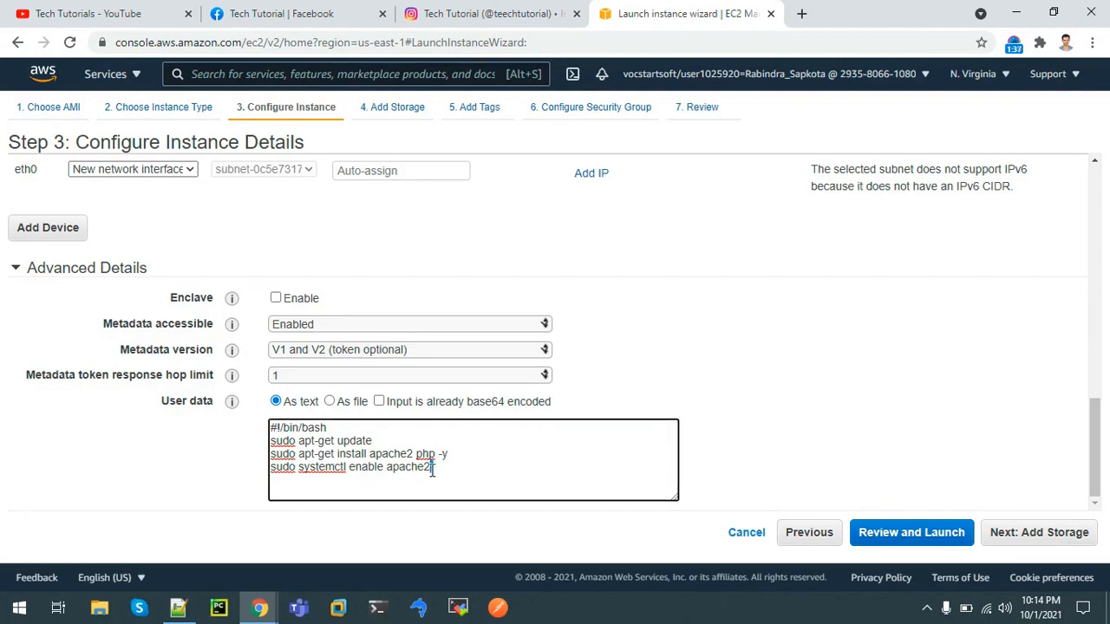
Keep the default storage and add a tag with the key Name and the value WebServer.
click(1036, 534)
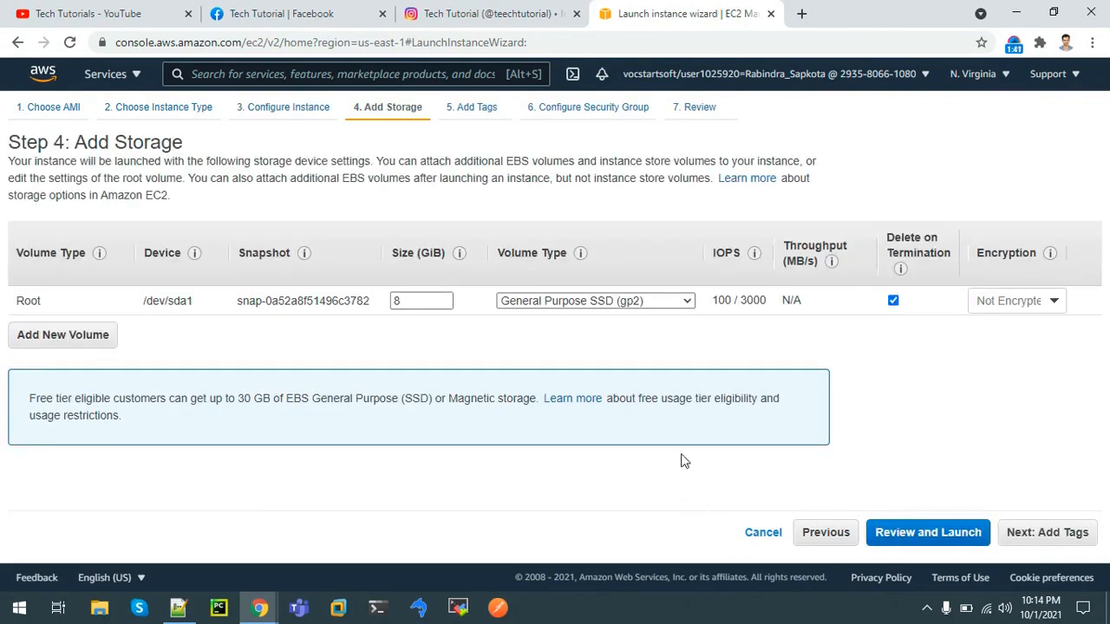
click(1064, 536)
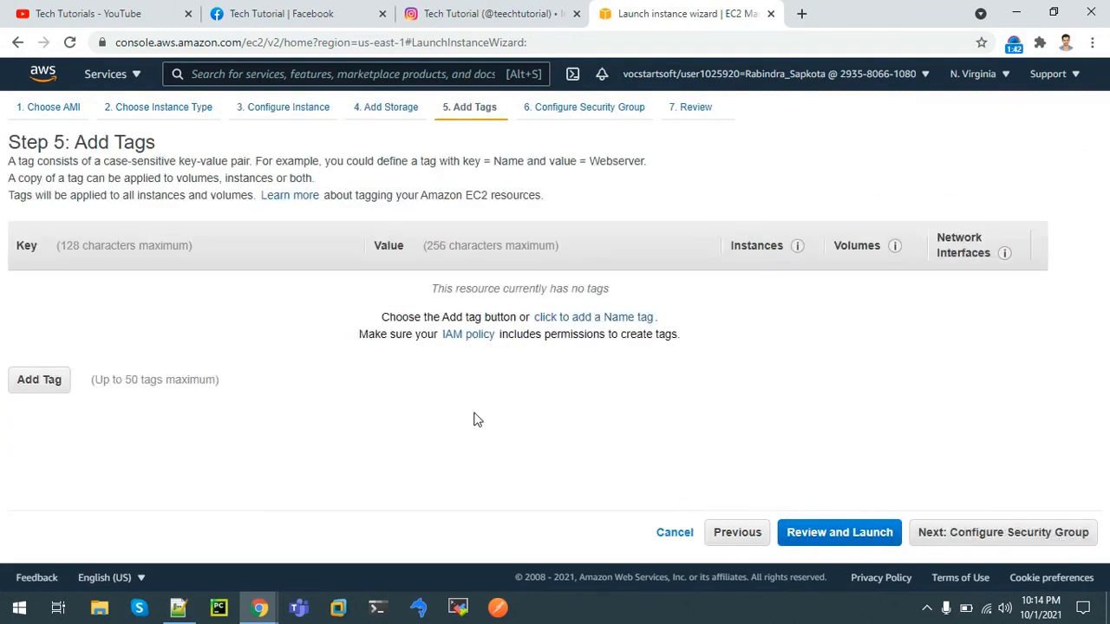
click(50, 379)
text(Name)
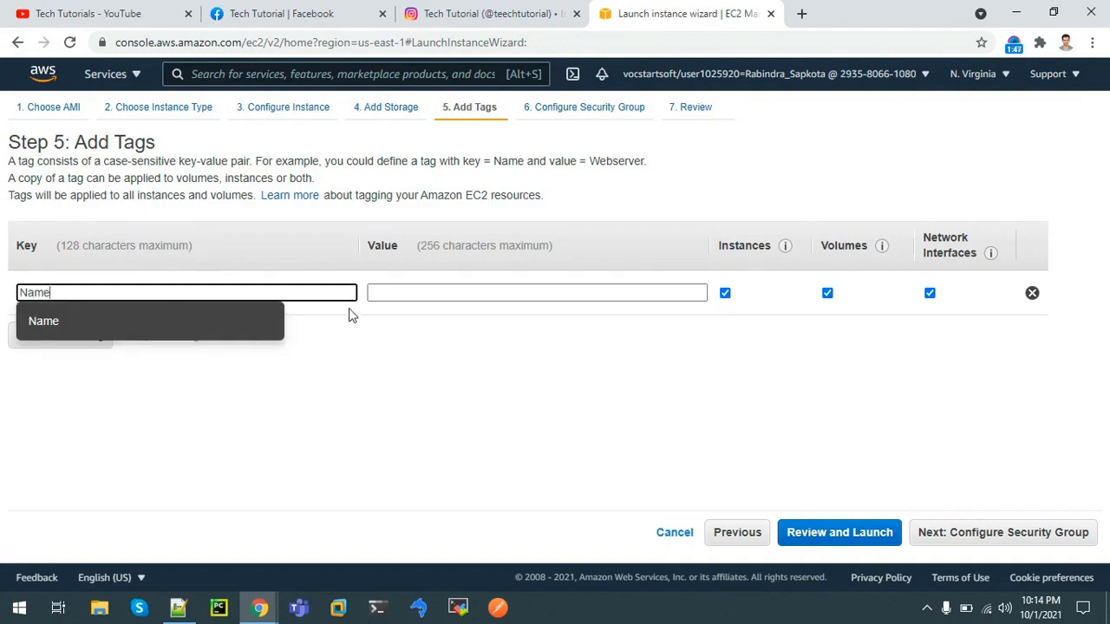
click(404, 300)
text(Web)
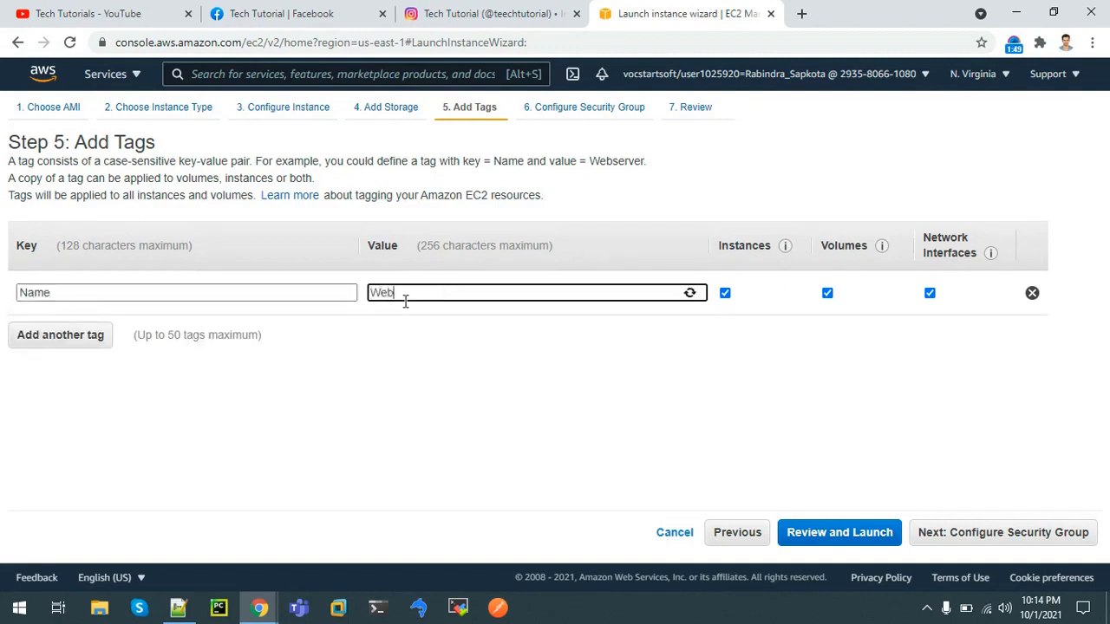
text(Server)
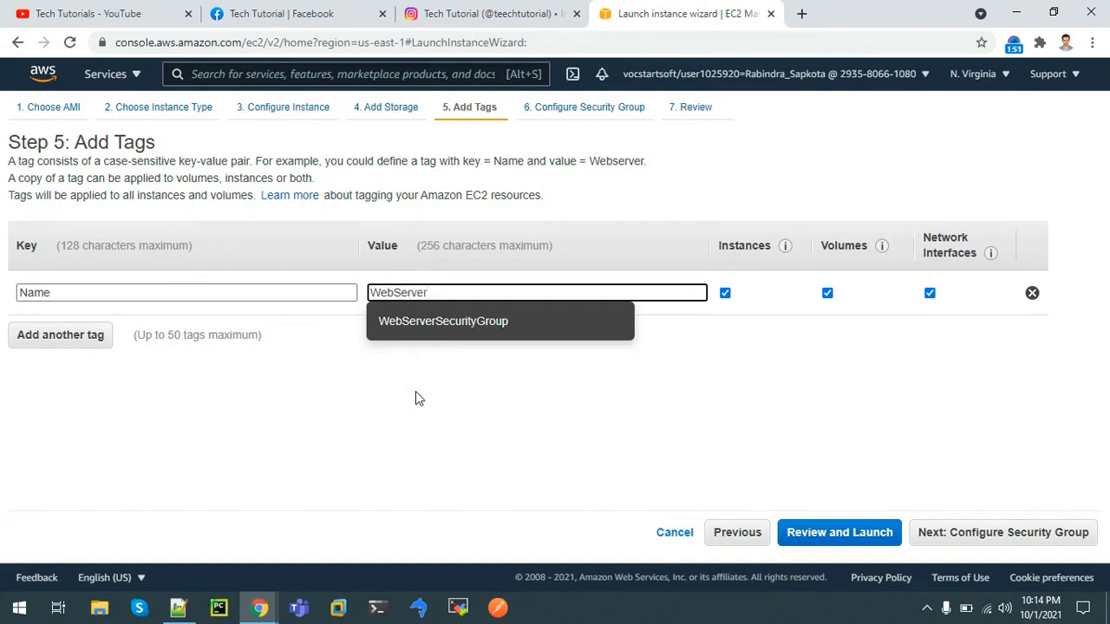
click(418, 395)
Assign the existing security group JumpServerSecurityGroup to the instance and proceed to the launch review.
click(997, 531)
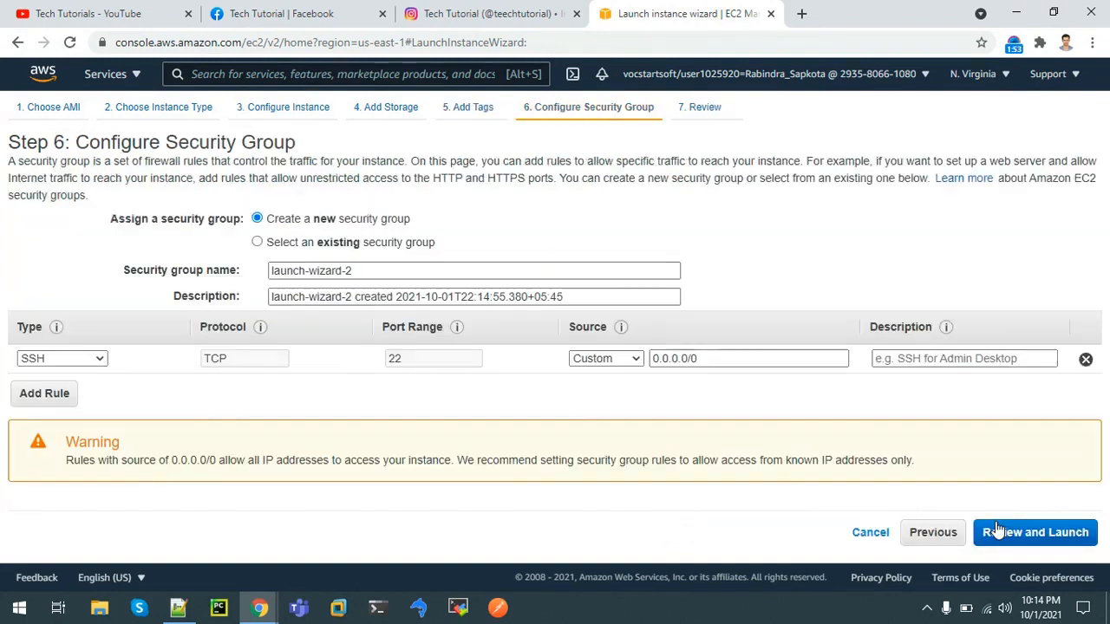
click(256, 242)
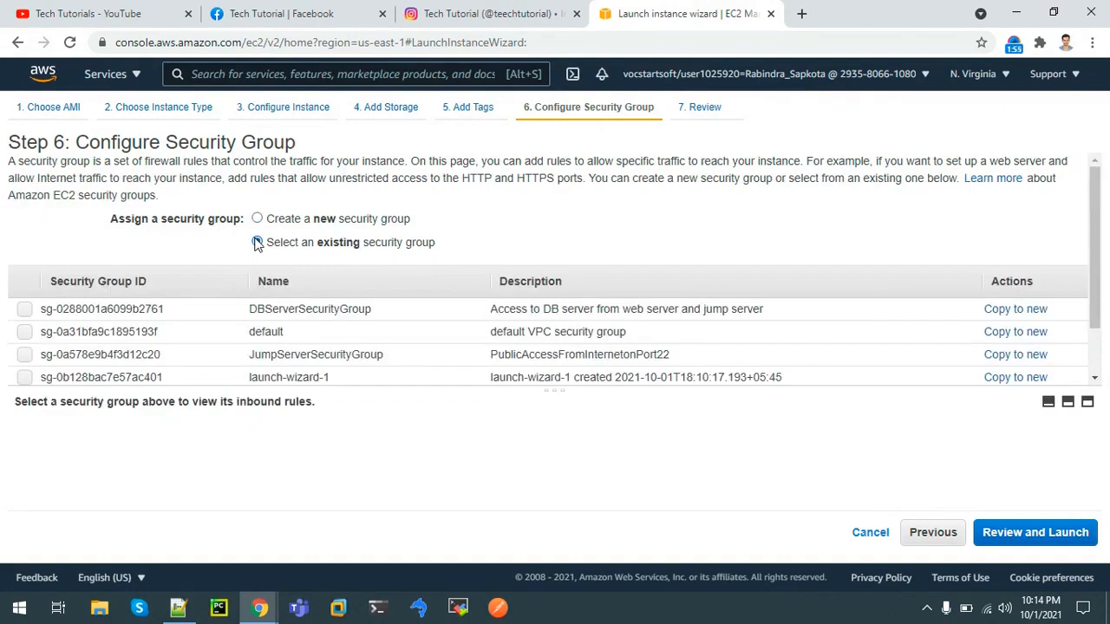
click(25, 355)
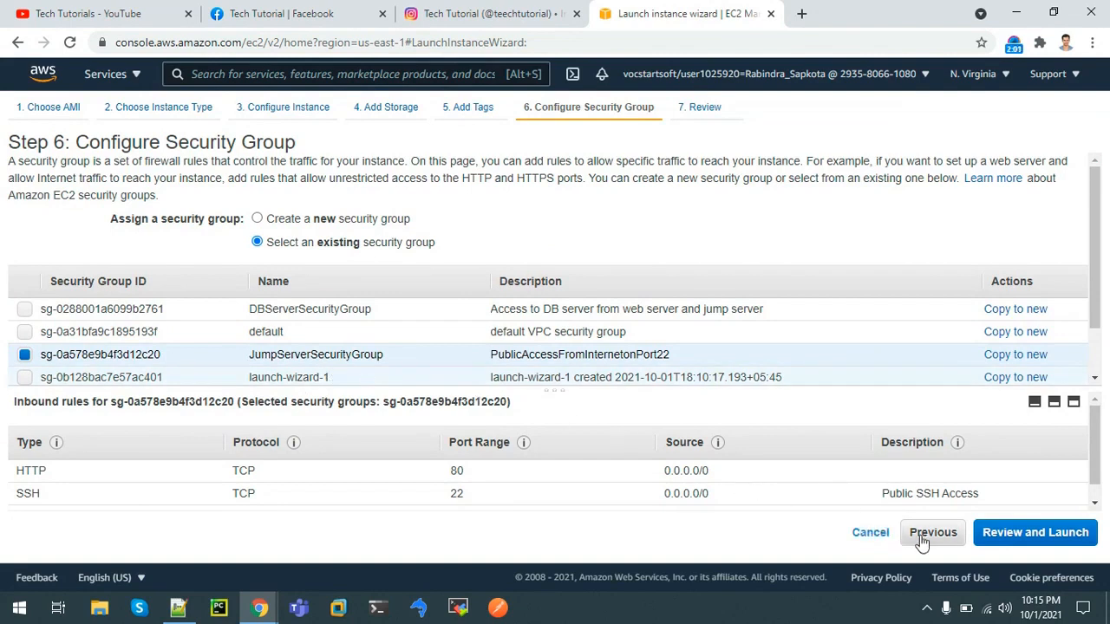
click(1010, 535)
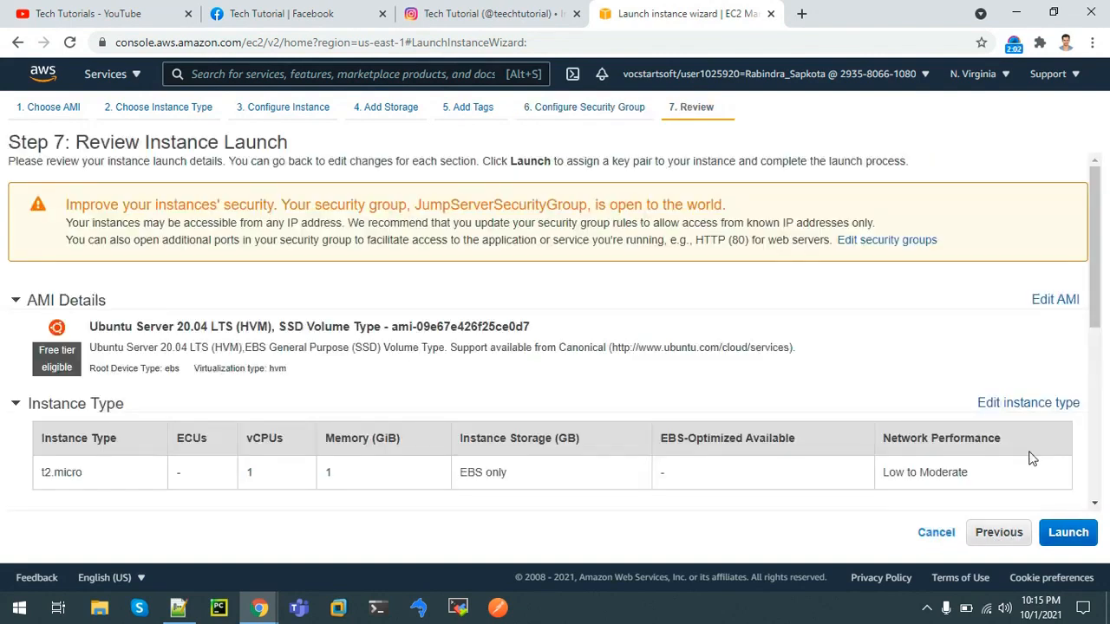
Start the launch, create a new RSA key pair named mywebserver, and save its PEM file to the Desktop.
click(1067, 532)
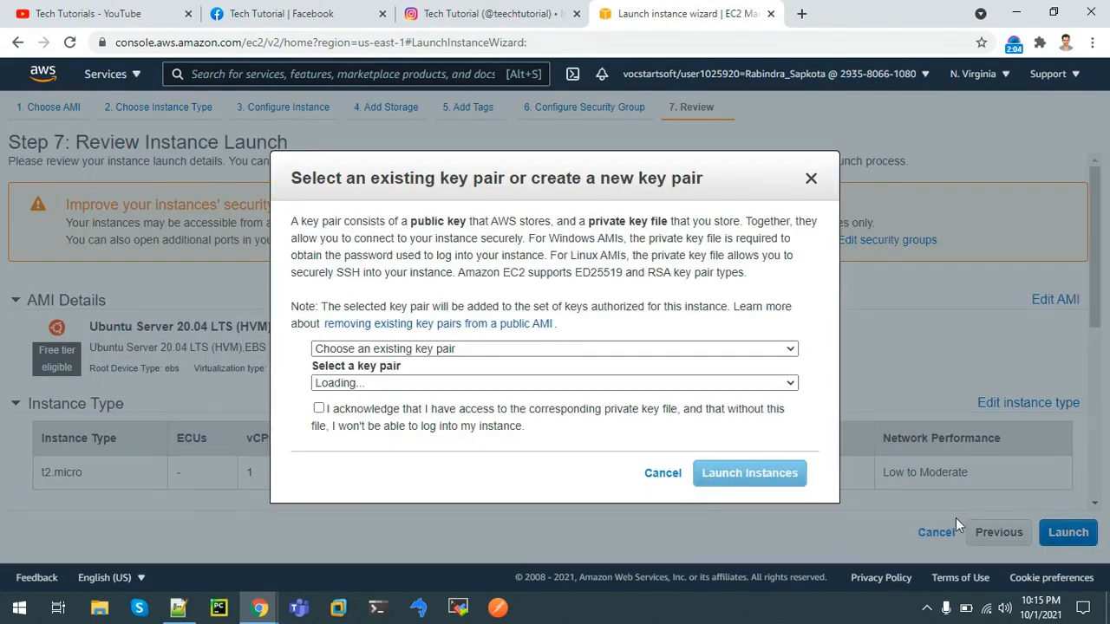
click(425, 348)
click(379, 380)
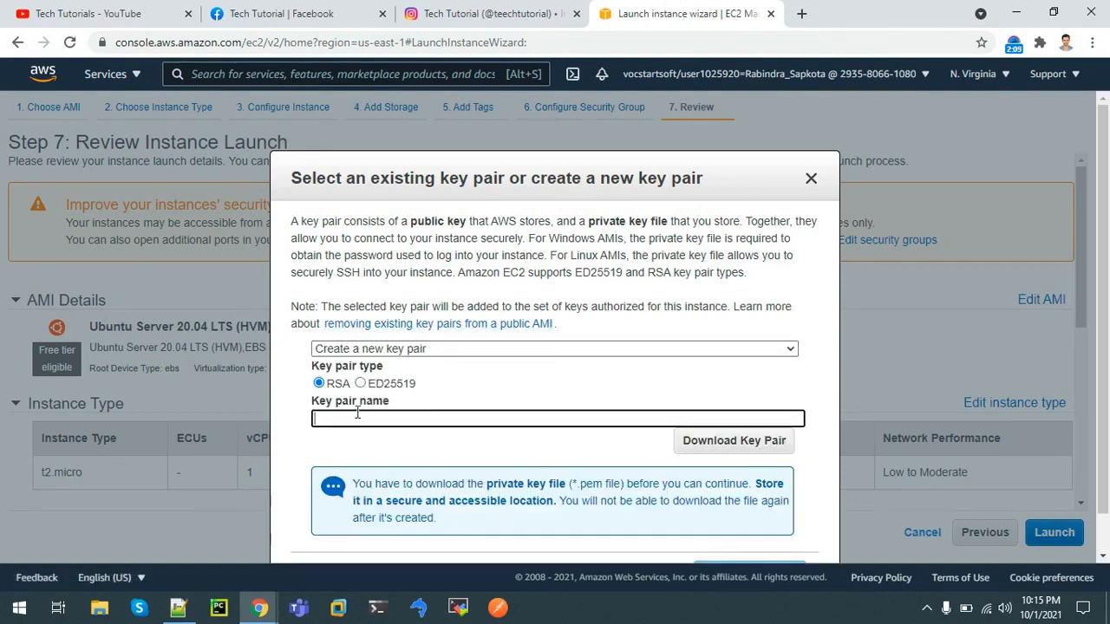
text(myse)
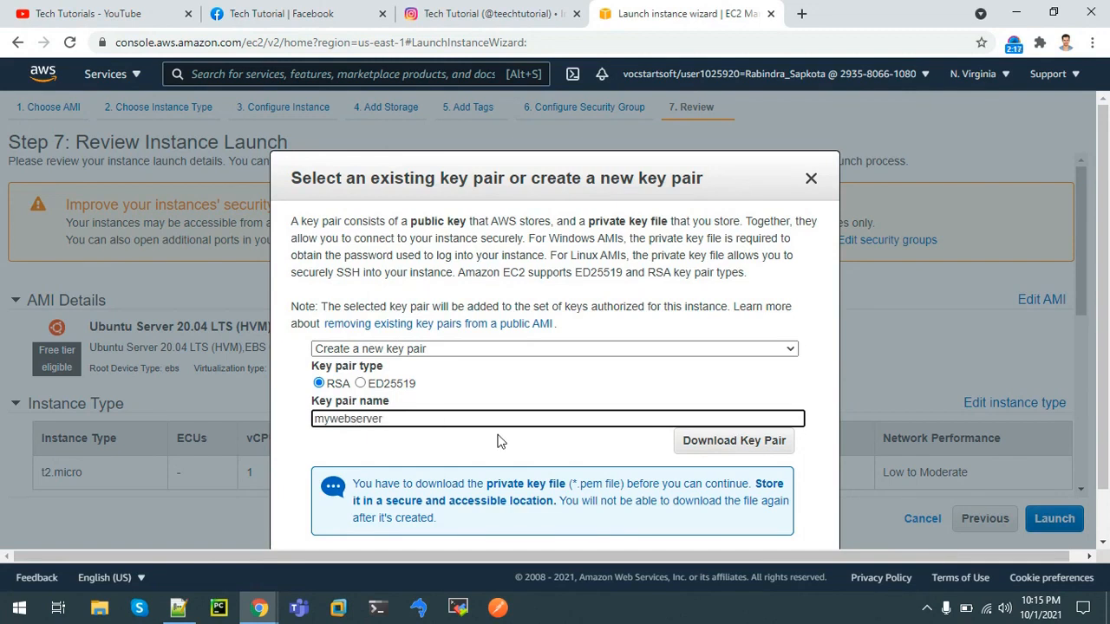
click(716, 440)
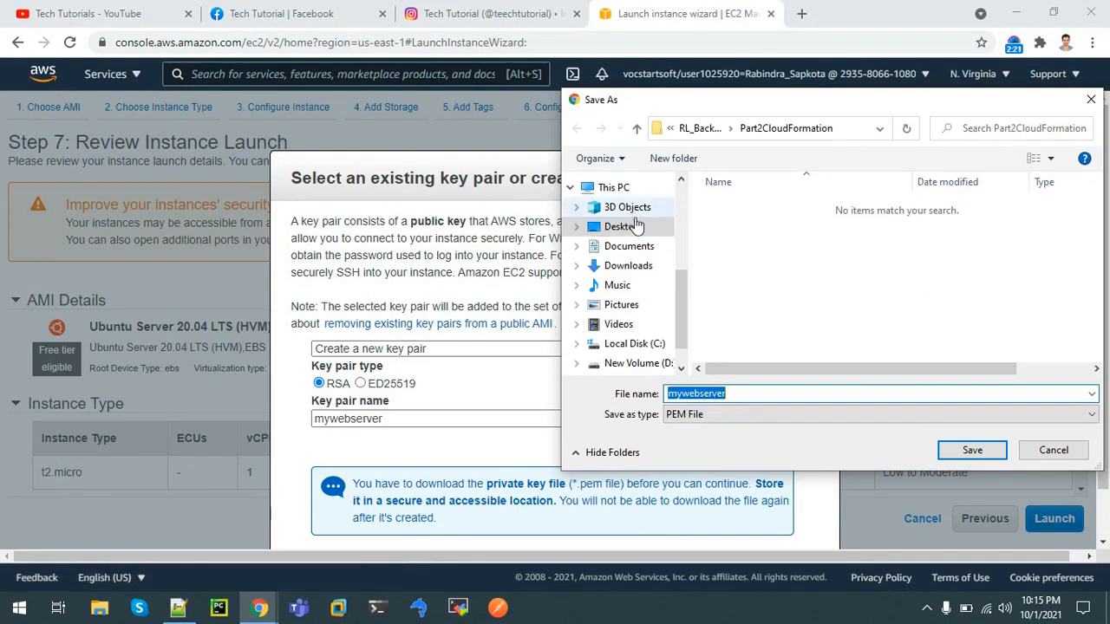
click(624, 227)
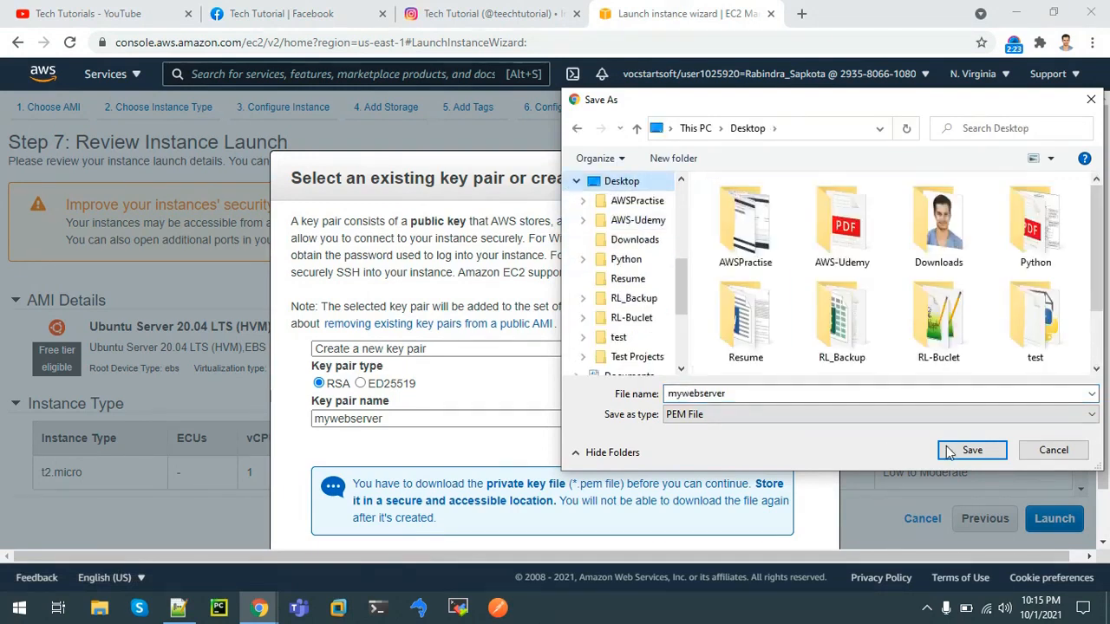
click(971, 450)
scroll(1107, 448, down, 1)
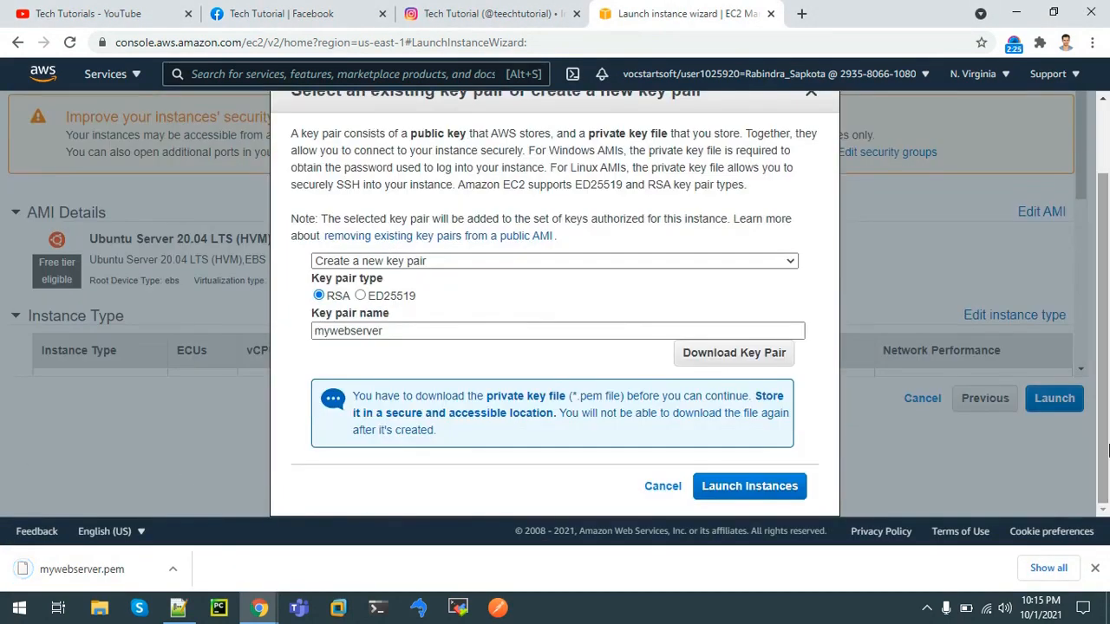
Launch the instance with the new key pair and open it in the instances list to check its state.
click(744, 491)
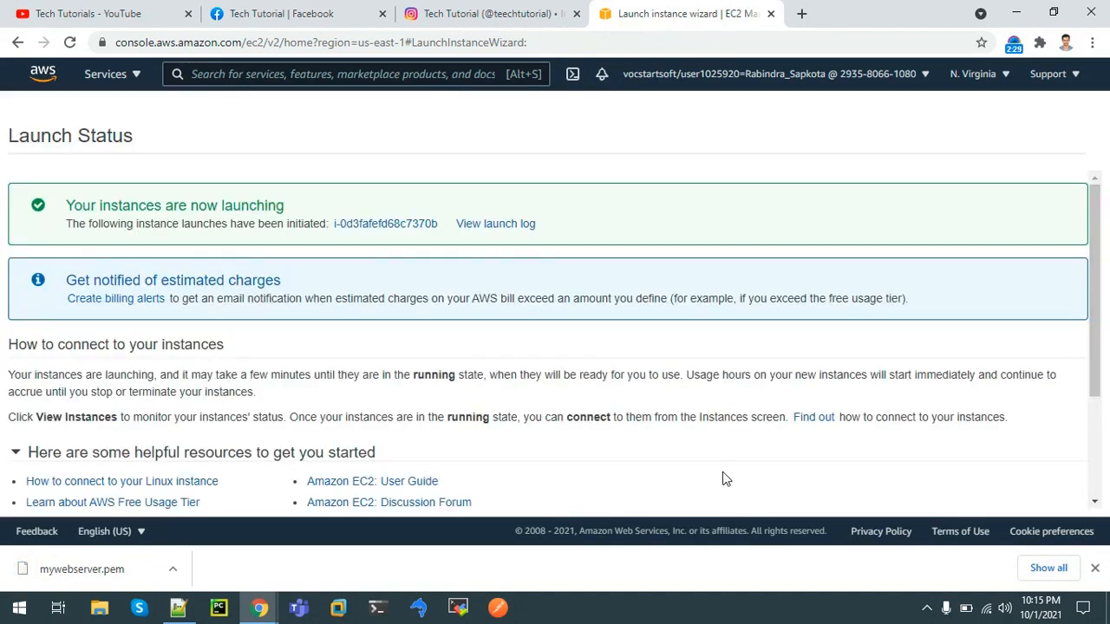
click(425, 225)
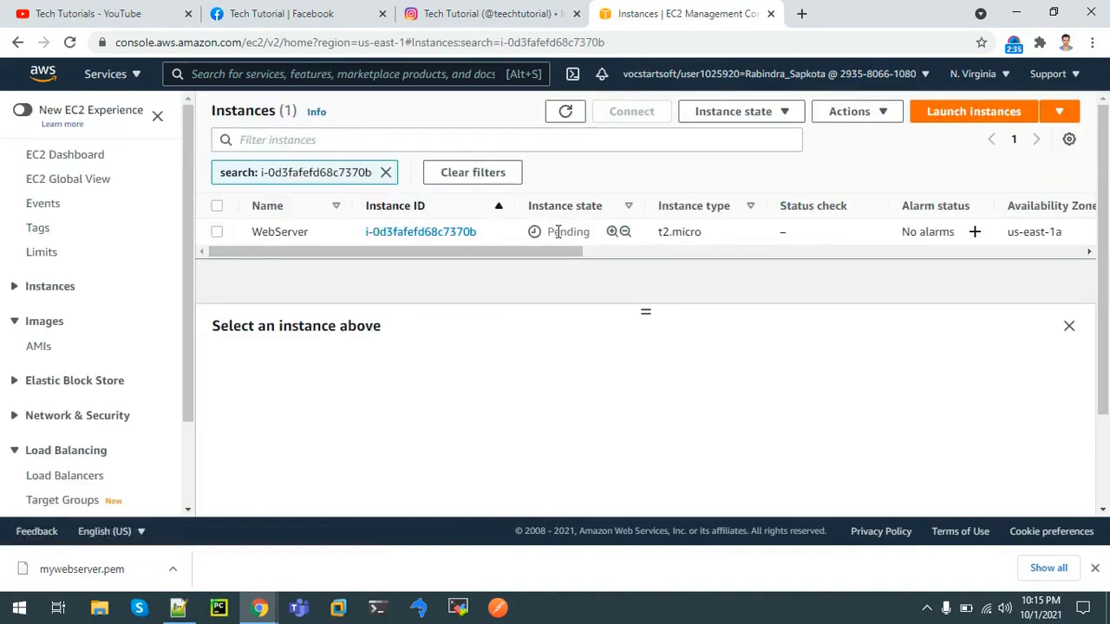
double_click(558, 232)
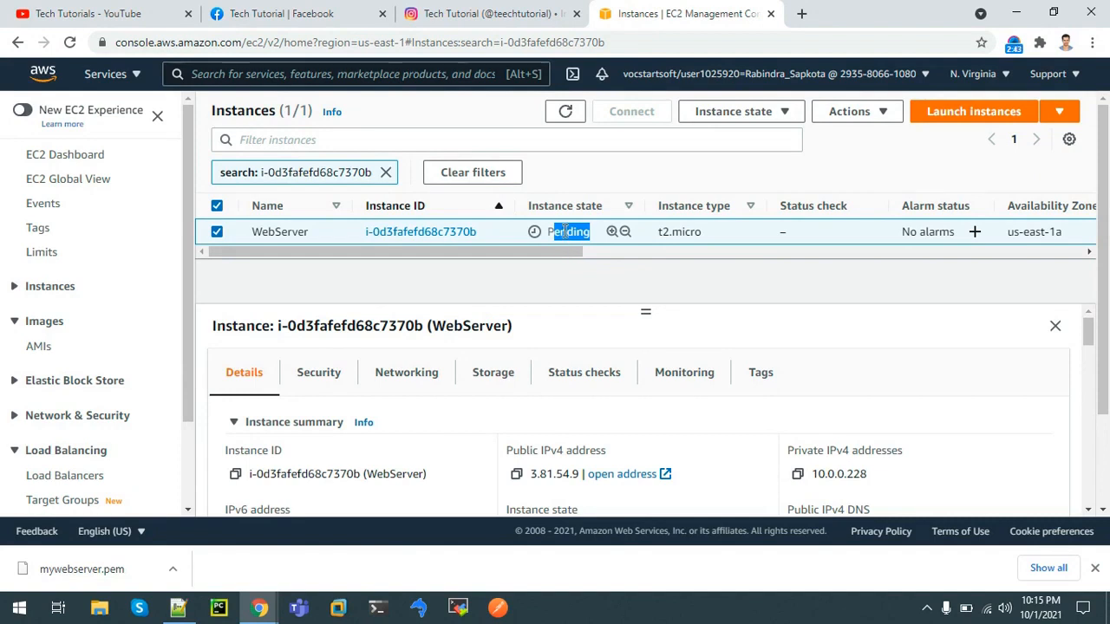
double_click(566, 236)
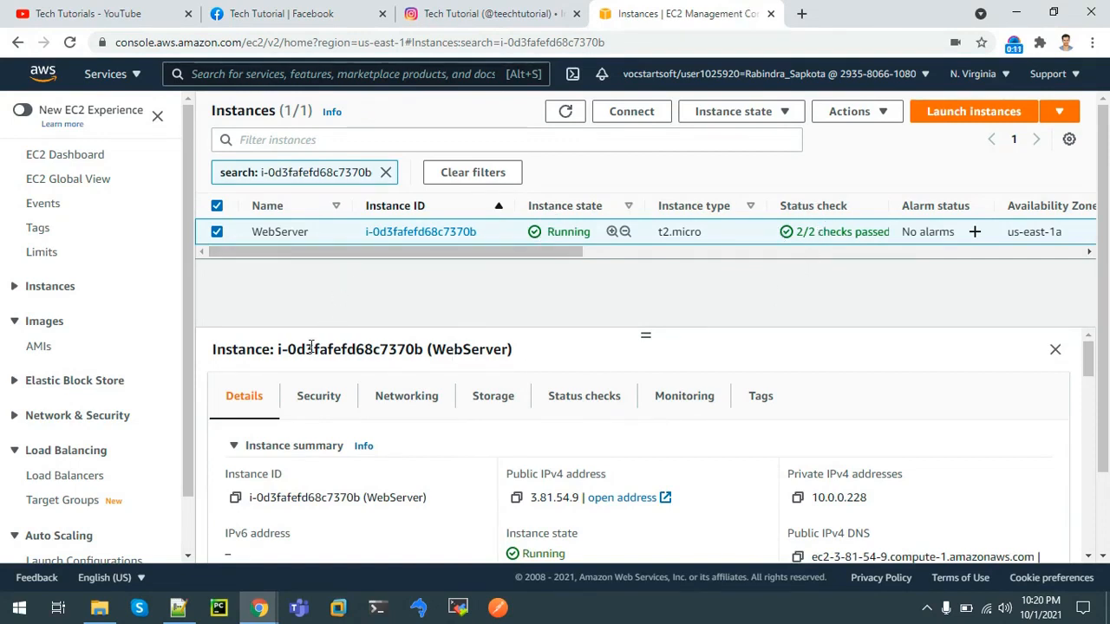
Copy the WebServer instance's public IPv4 DNS and load it in a new browser tab to check the web page.
click(397, 232)
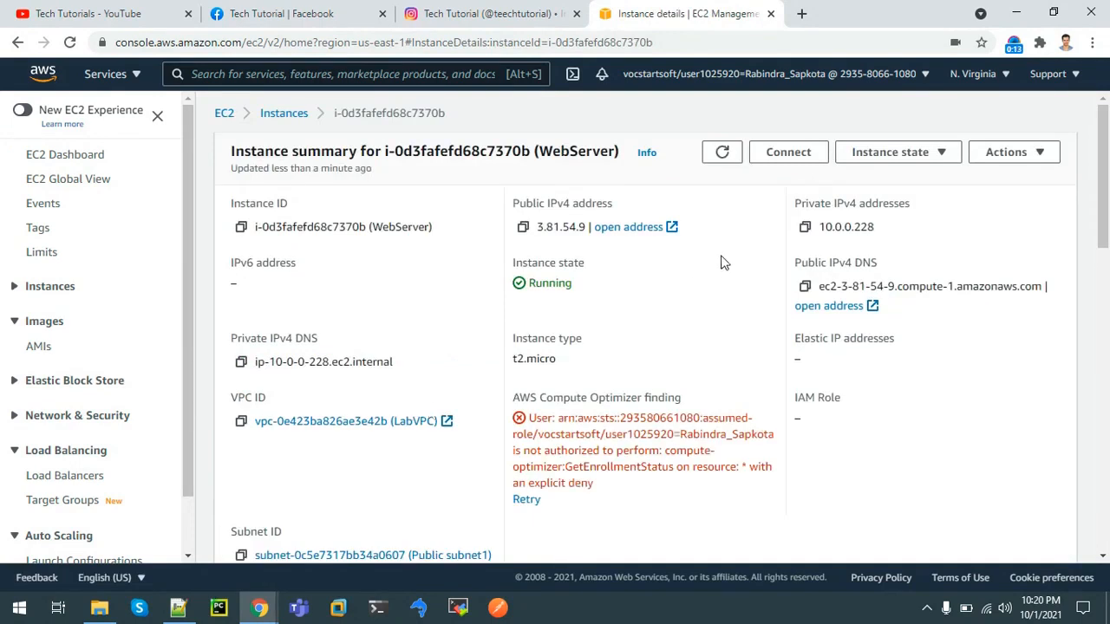
click(804, 290)
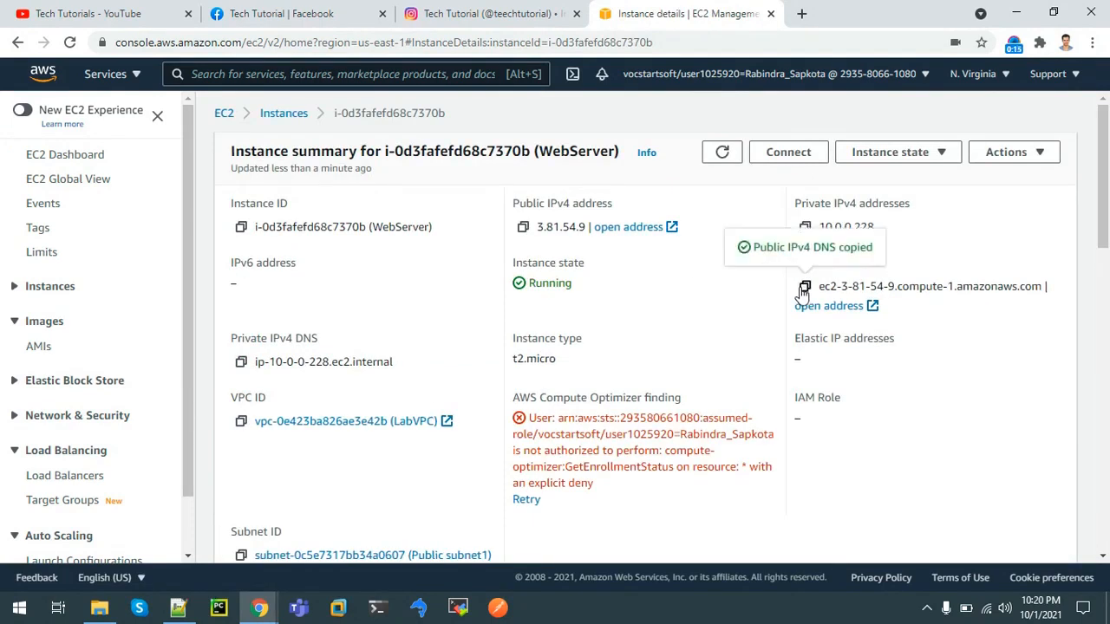
click(802, 13)
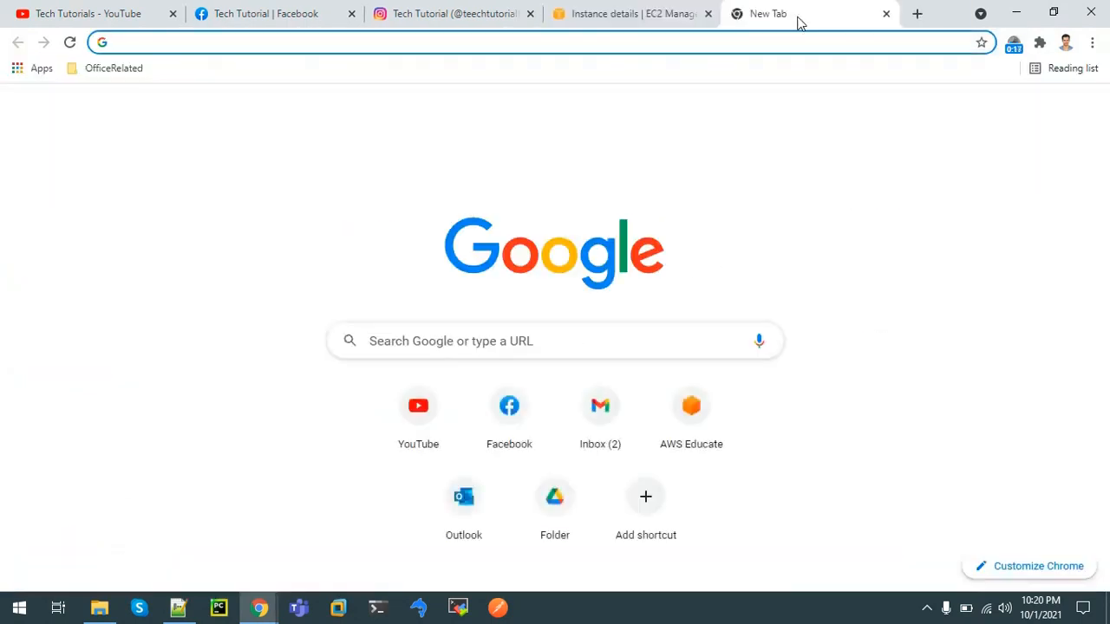
key(ctrl+v)
key(Return)
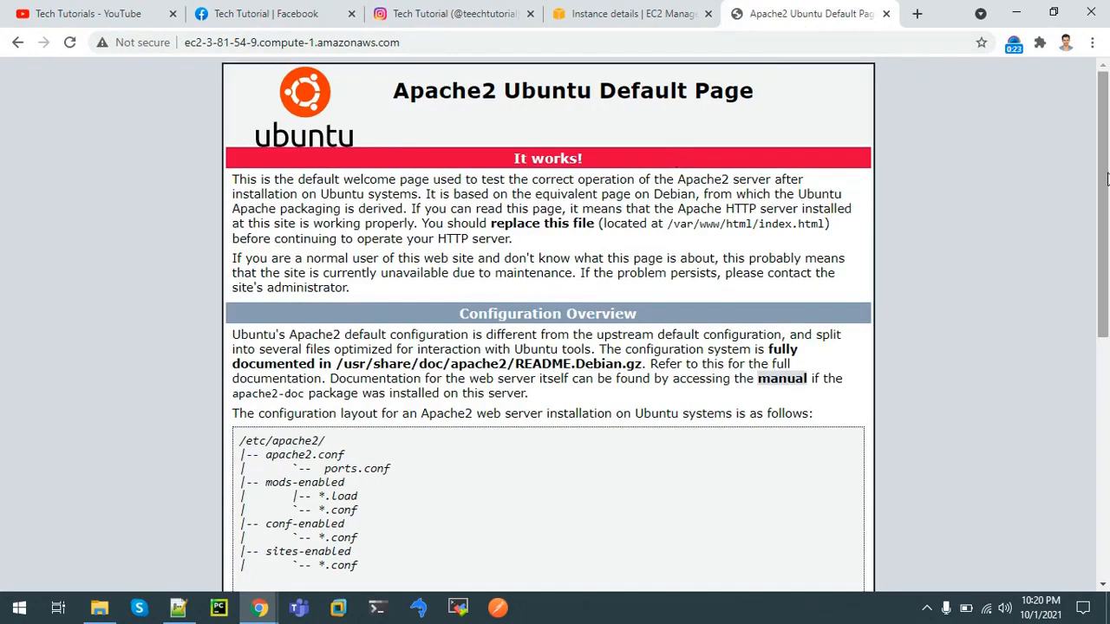
scroll(1107, 178, down, 3)
scroll(1107, 165, up, 3)
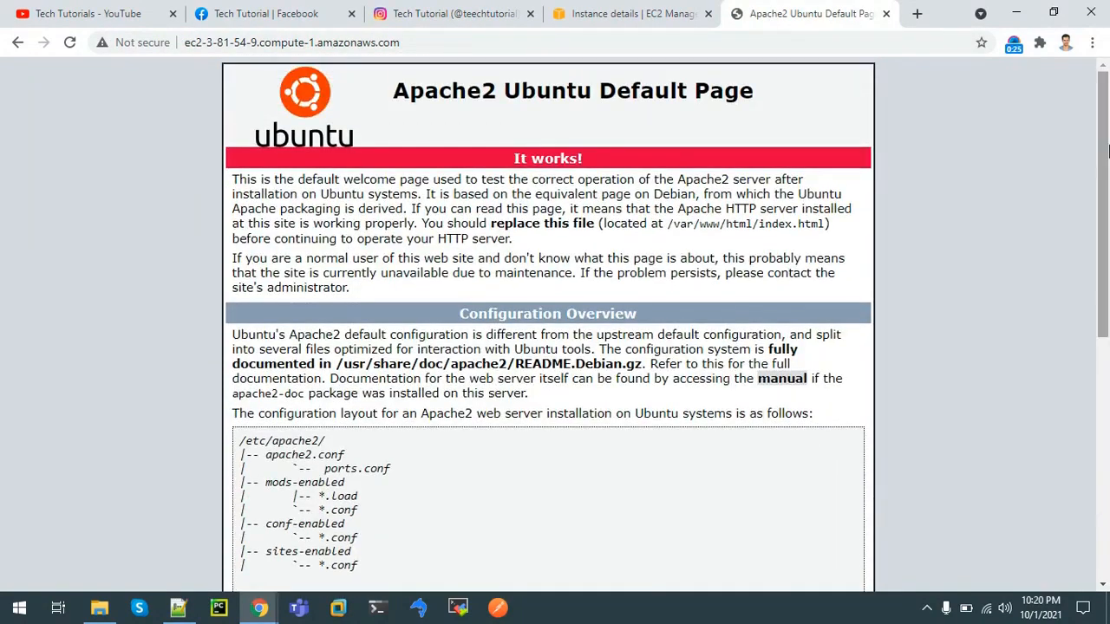
Return to the WebServer instance and open its SSH client connection instructions, highlighting the host name in the example command.
click(621, 7)
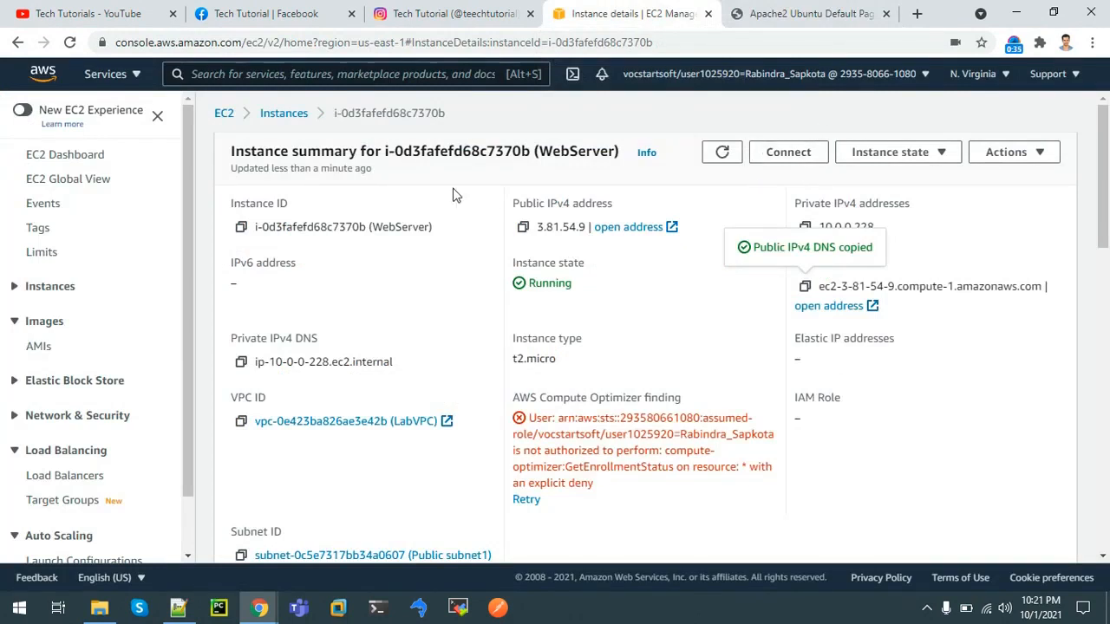
click(283, 113)
click(414, 202)
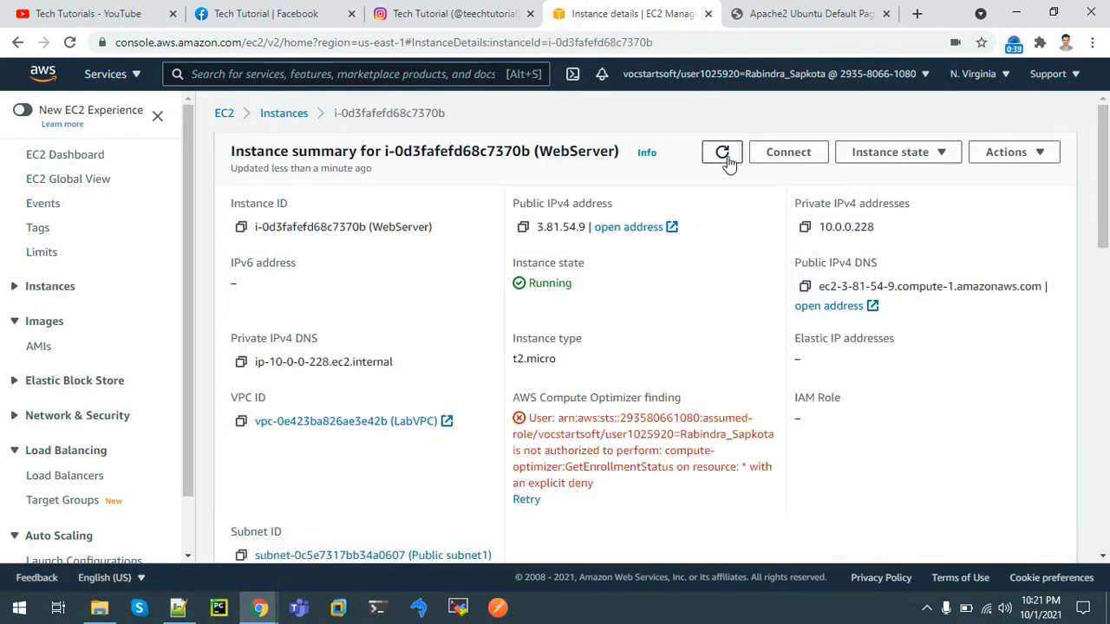
click(791, 156)
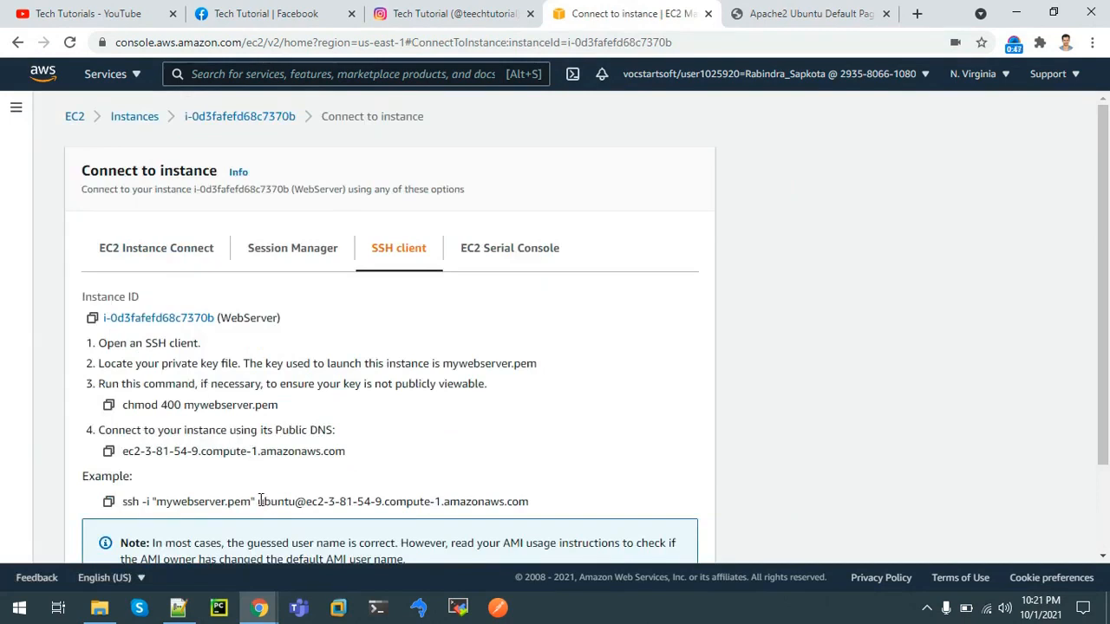
drag(260, 502, 534, 507)
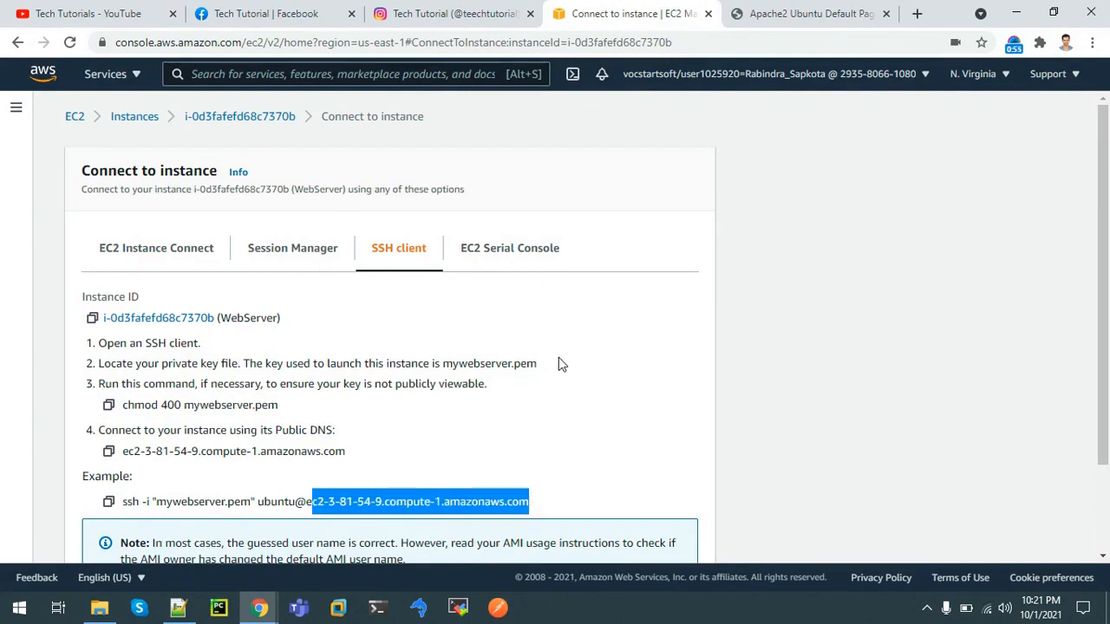
Switch to MobaXterm and start a new SSH session configuration.
click(458, 610)
click(458, 608)
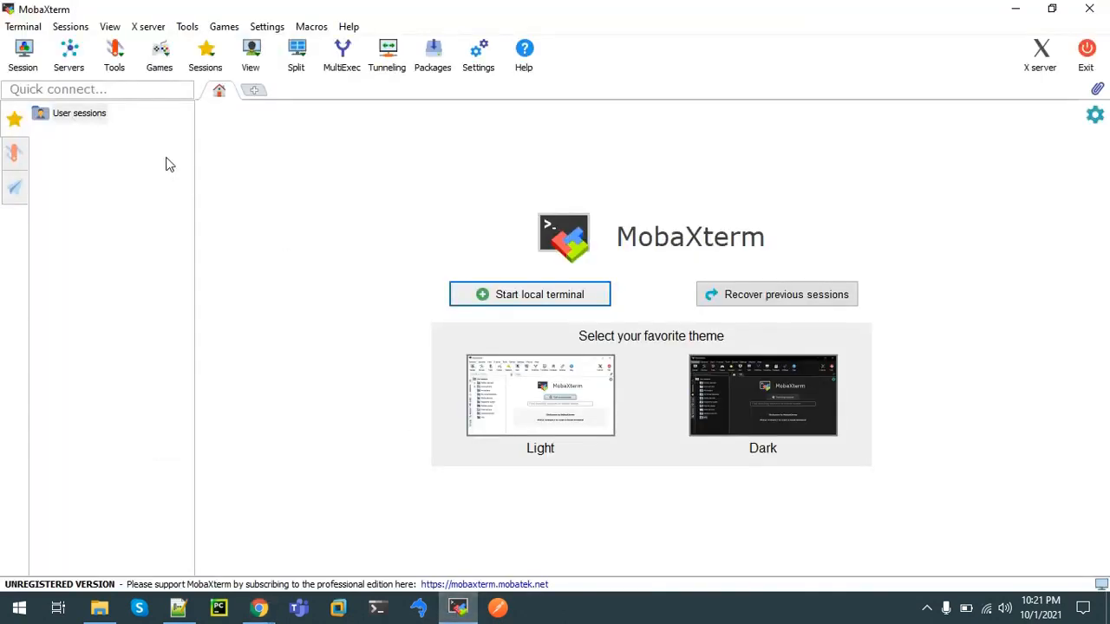
click(24, 53)
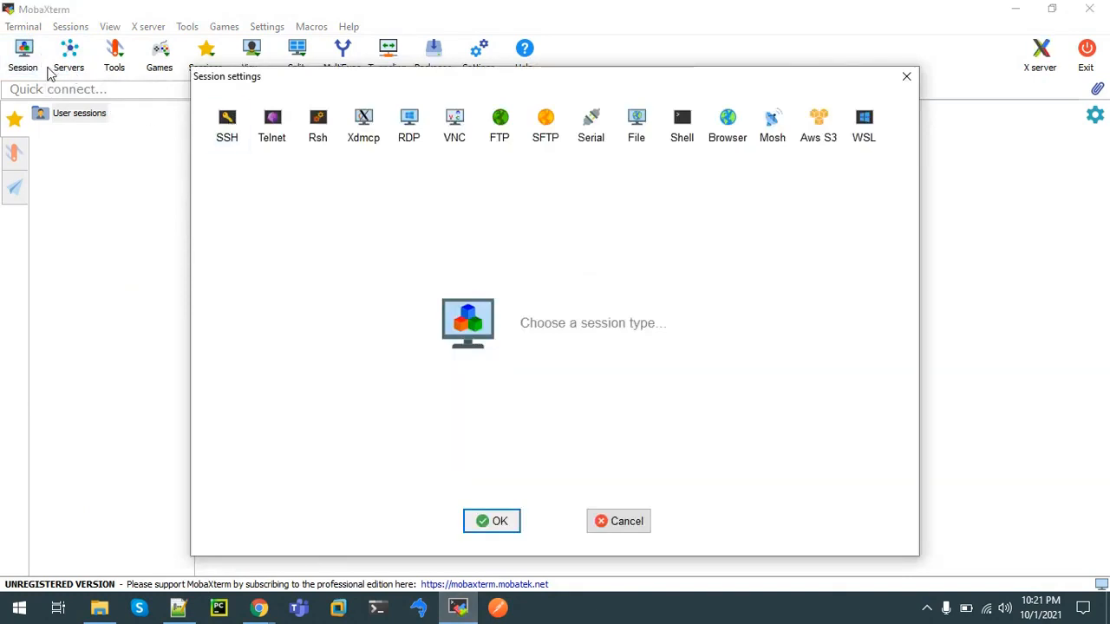
click(224, 125)
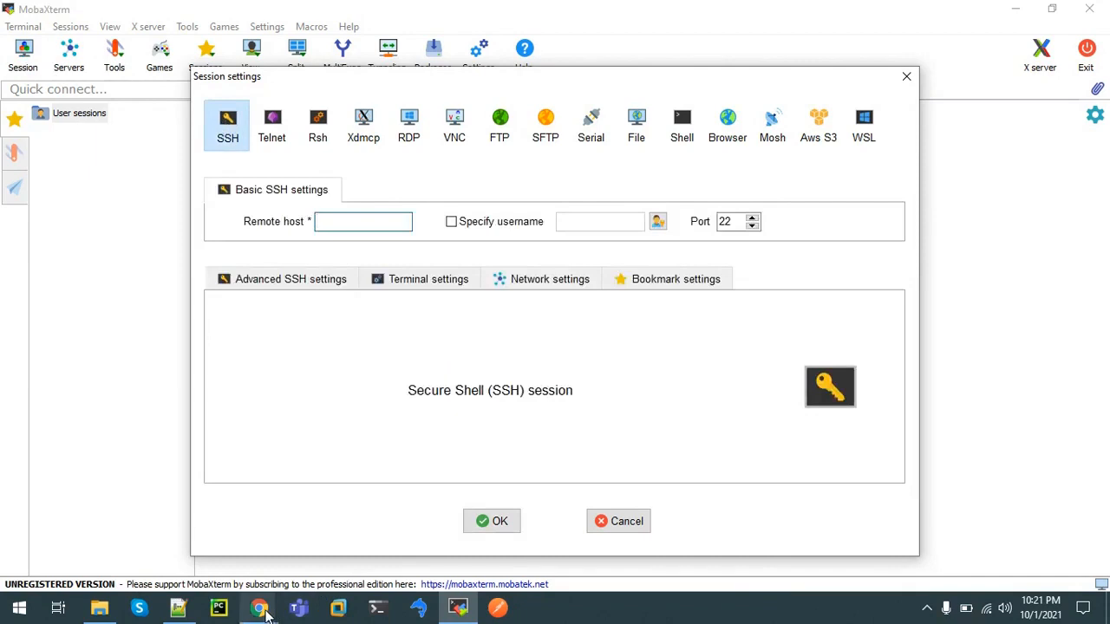
Copy the host ec2-3-81-54-9.compute-1.amazonaws.com from the AWS example command and set it as the SSH session's remote host.
mouse_move(262, 612)
click(170, 529)
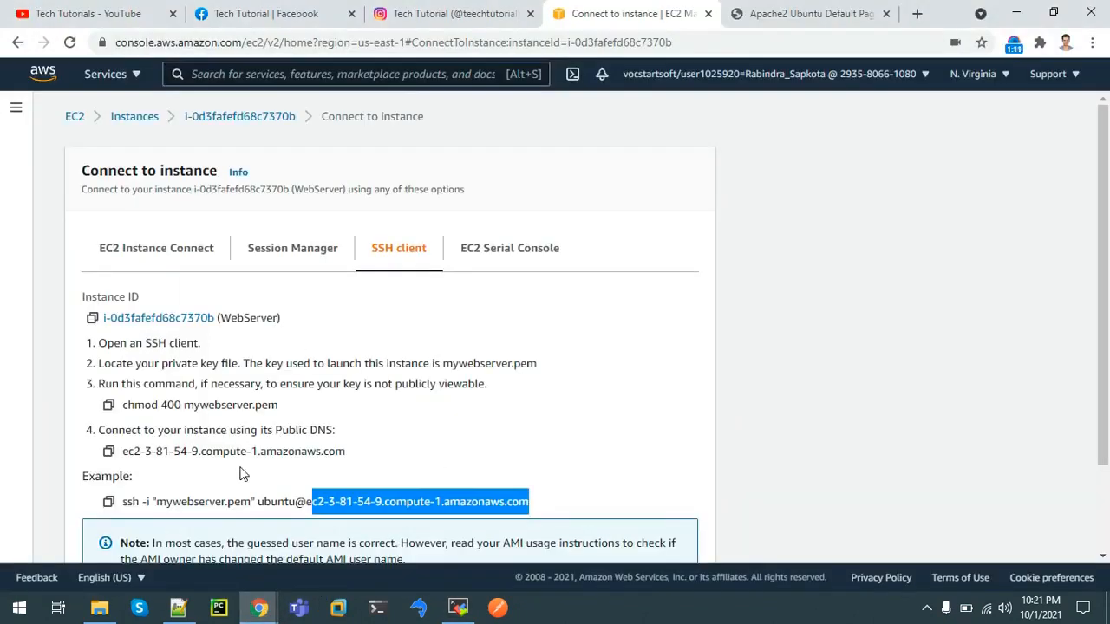
drag(305, 503, 522, 505)
right_click(522, 505)
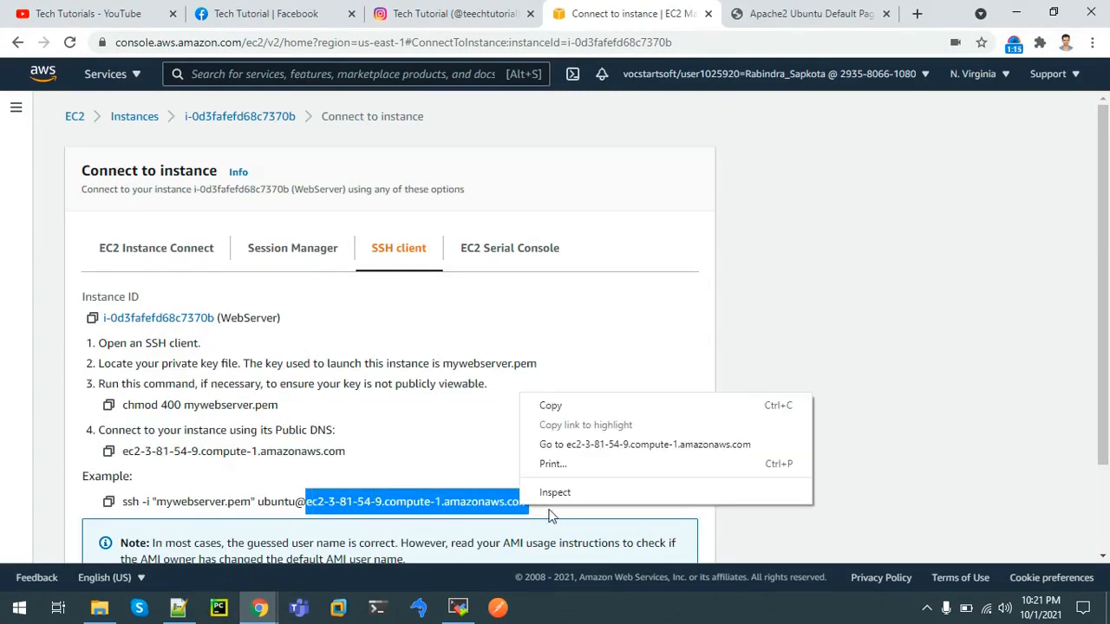
click(595, 407)
click(457, 607)
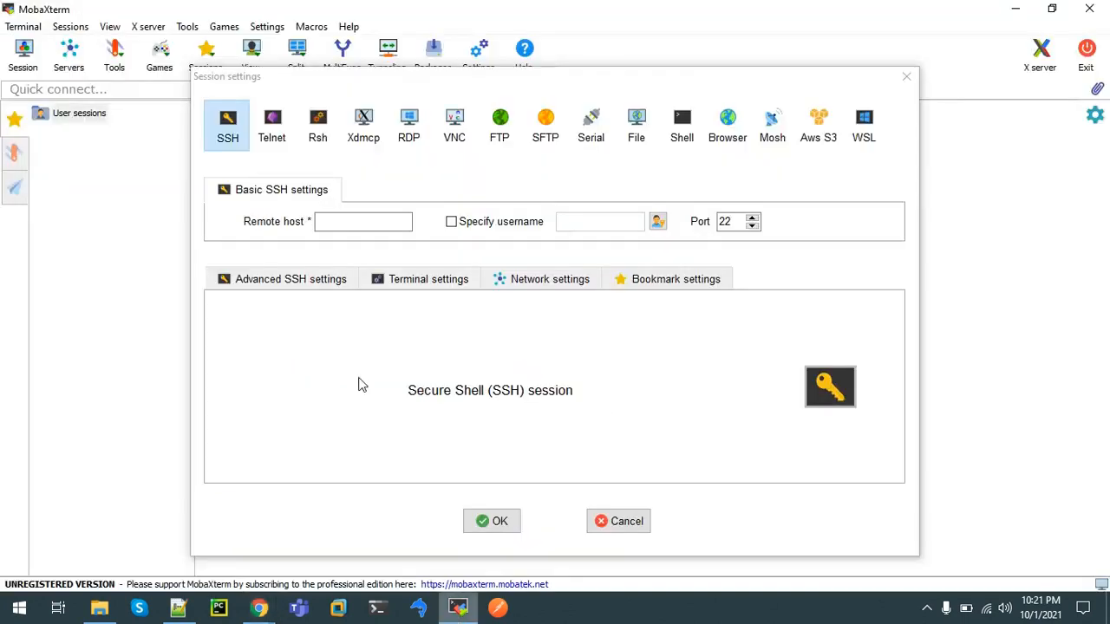
click(347, 217)
key(ctrl+v)
Enable a specified username and set it to ubuntu, copied from the SSH example command in the browser.
click(451, 222)
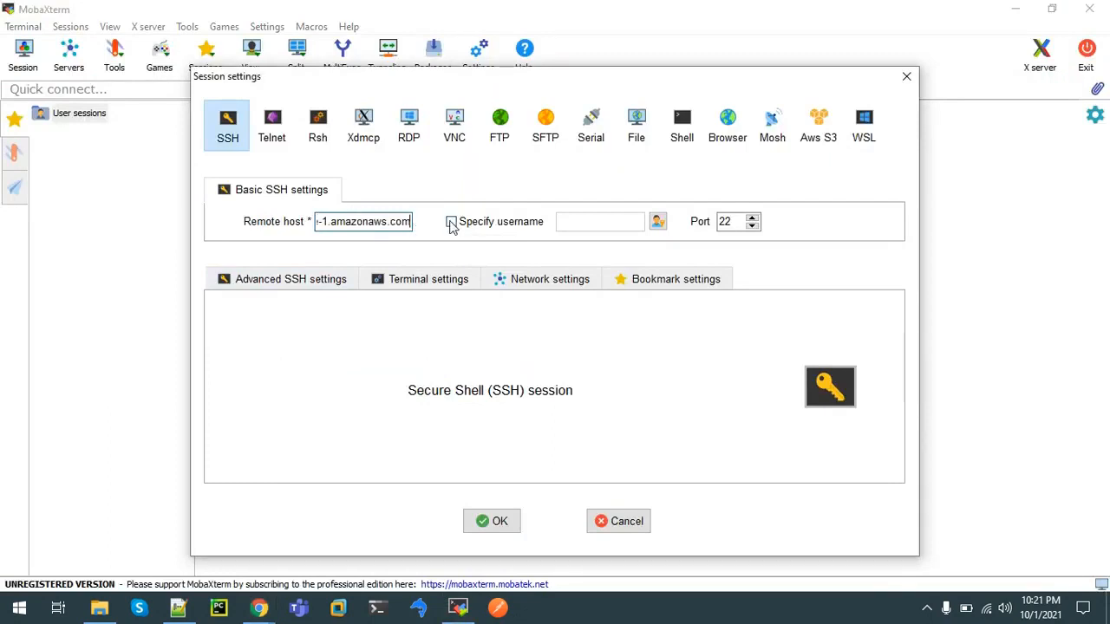
click(452, 604)
mouse_move(254, 612)
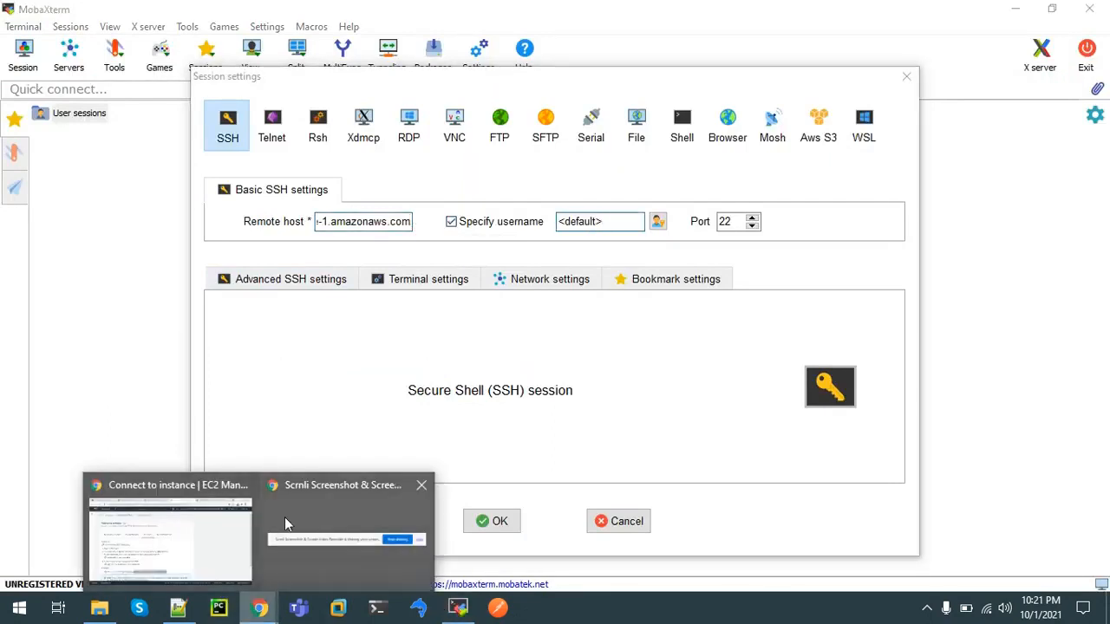
click(180, 548)
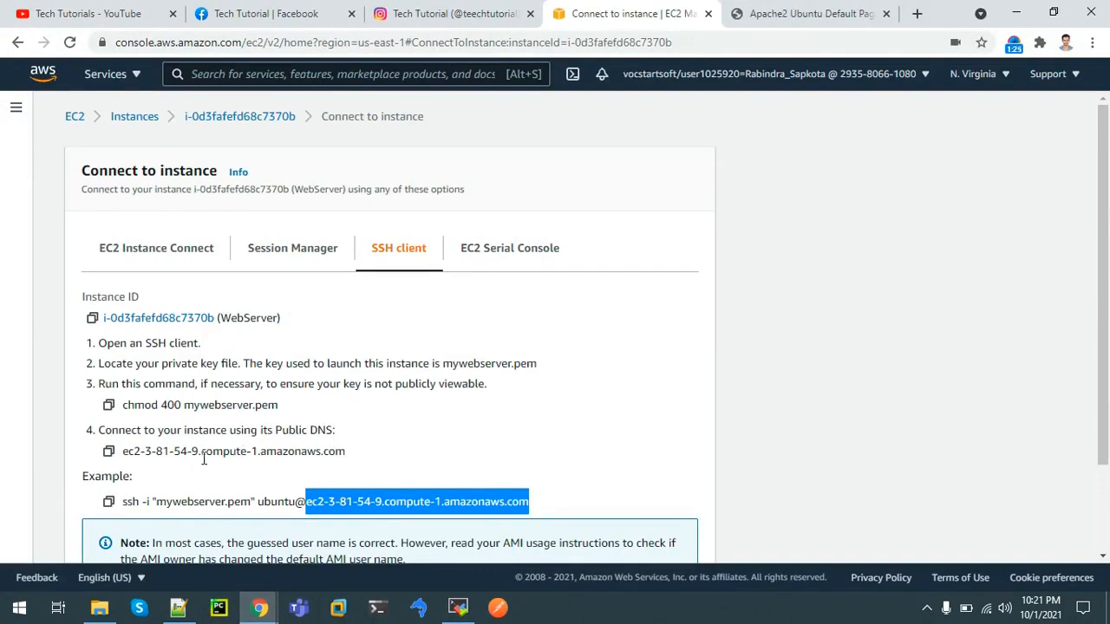
double_click(274, 502)
right_click(272, 496)
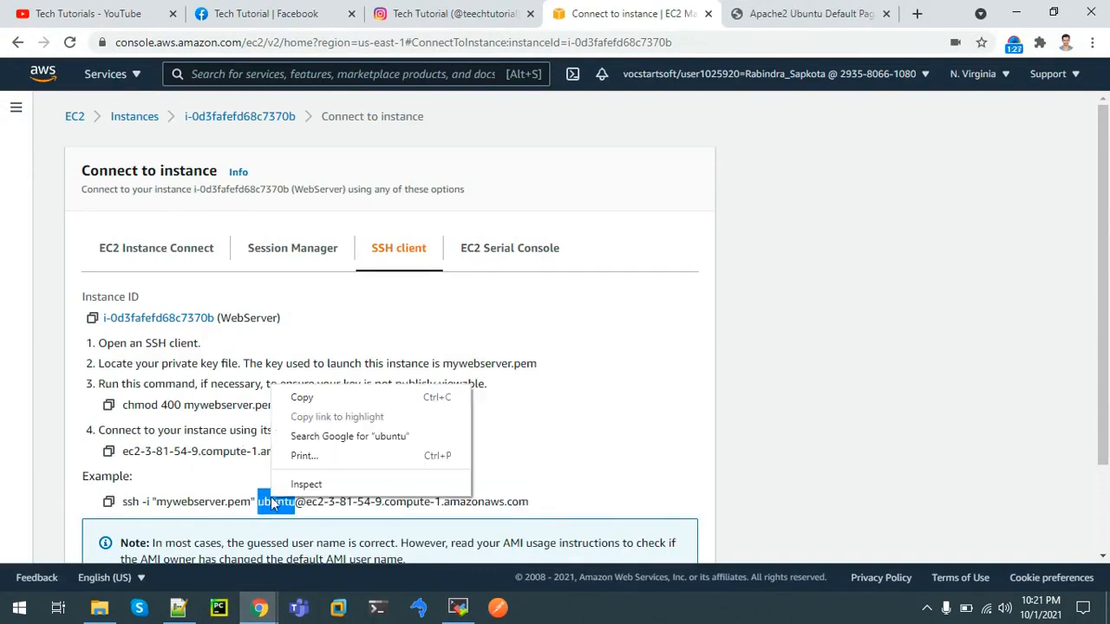
click(323, 398)
click(457, 608)
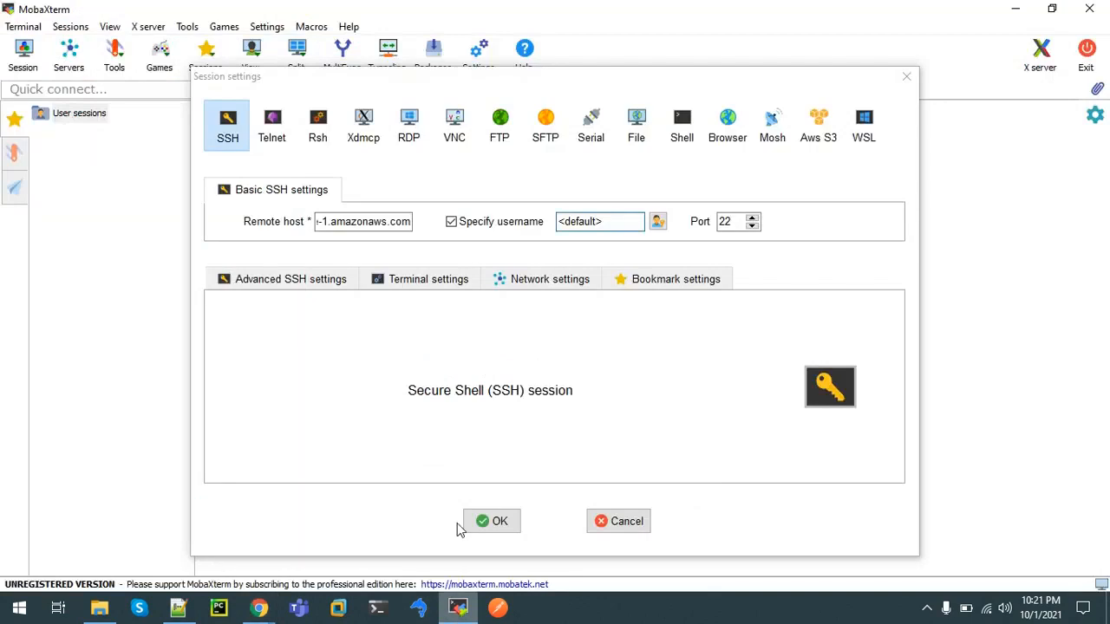
double_click(631, 225)
key(BackSpace)
key(ctrl+v)
Set the SSH session to use the private key mywebserver.pem from the Desktop and connect to the instance.
click(304, 282)
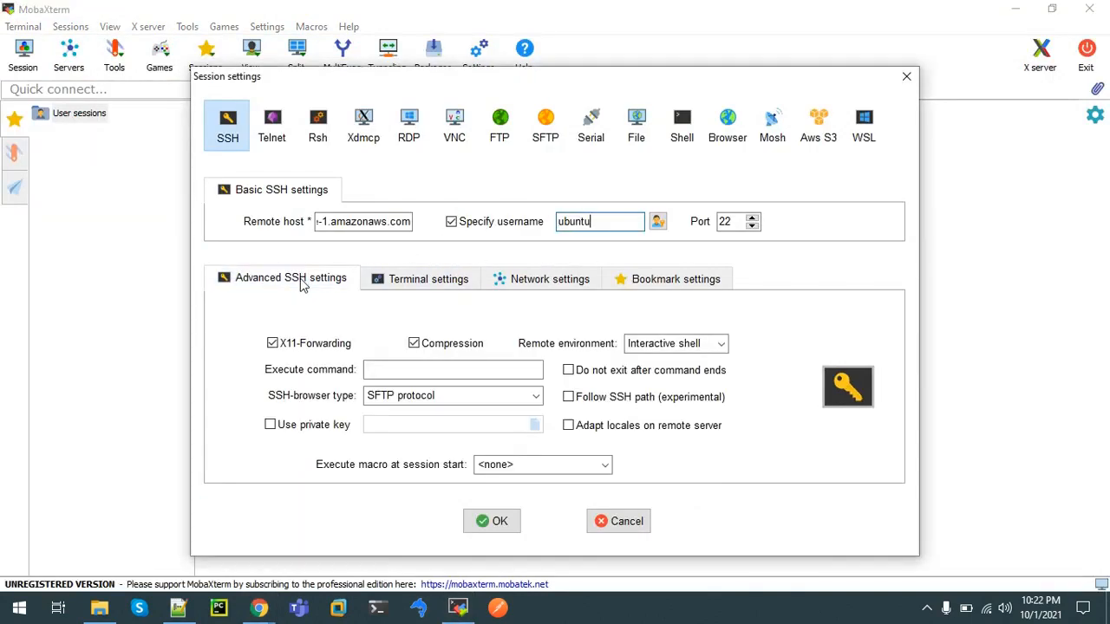
click(271, 424)
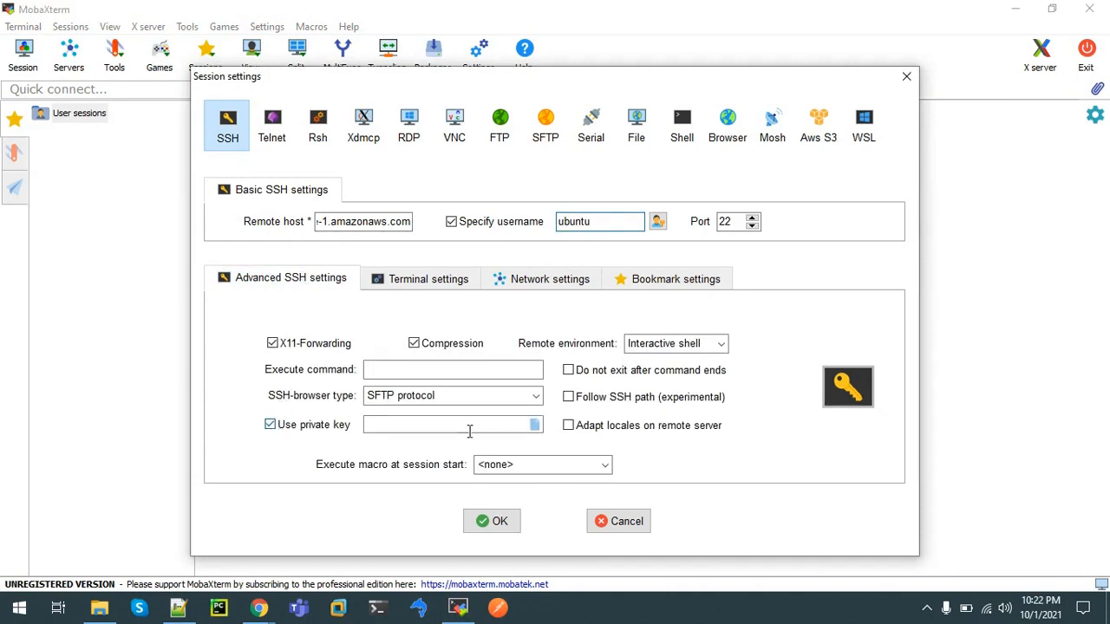
click(534, 425)
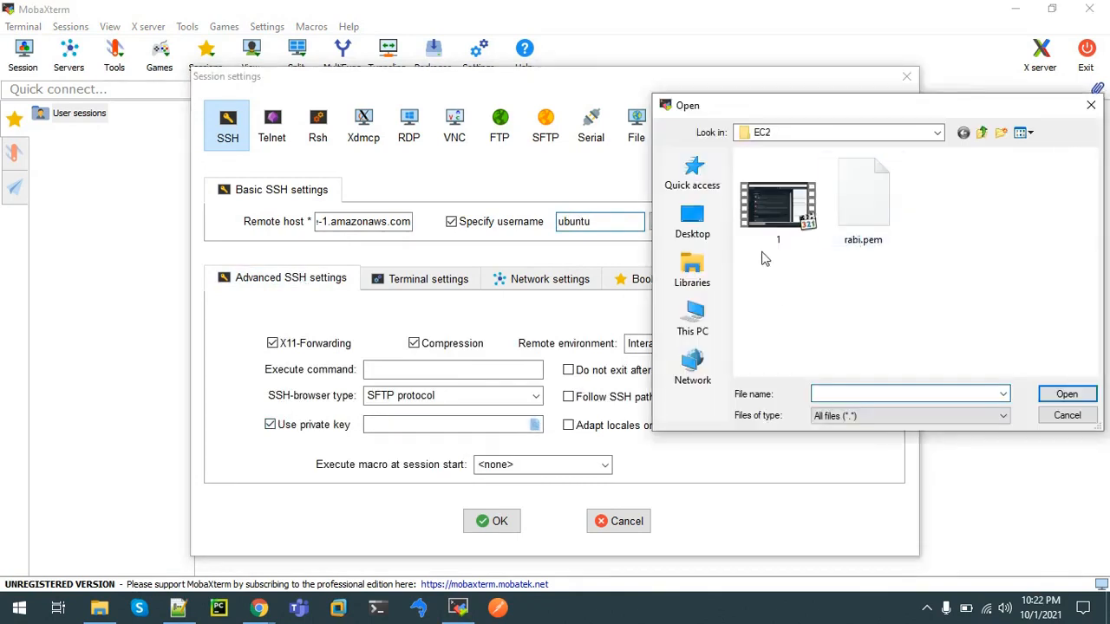
click(701, 220)
drag(1089, 182, 1063, 361)
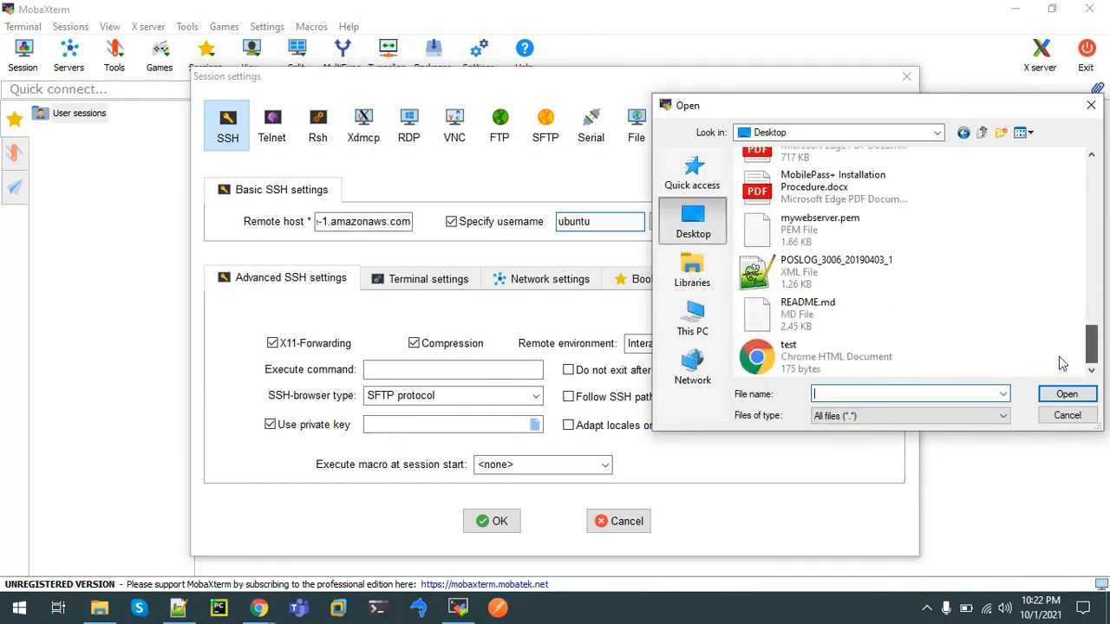
click(811, 238)
click(1066, 394)
click(500, 519)
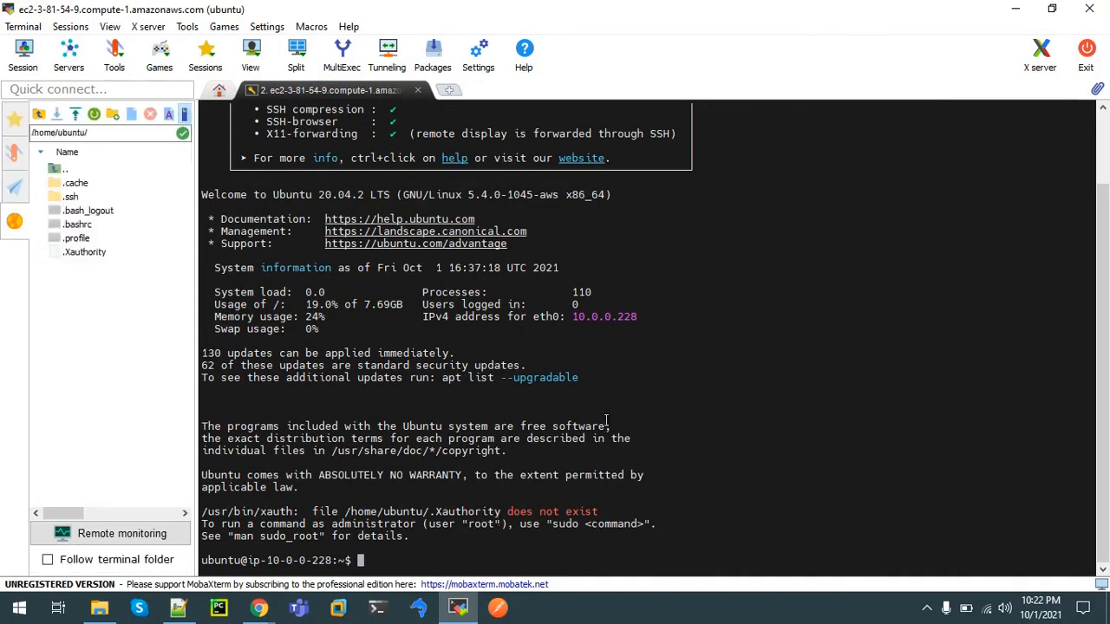
Switch to the root user with sudo su and clear the terminal.
text(sudo su)
key(Return)
text(clear)
key(Return)
text(cd /)
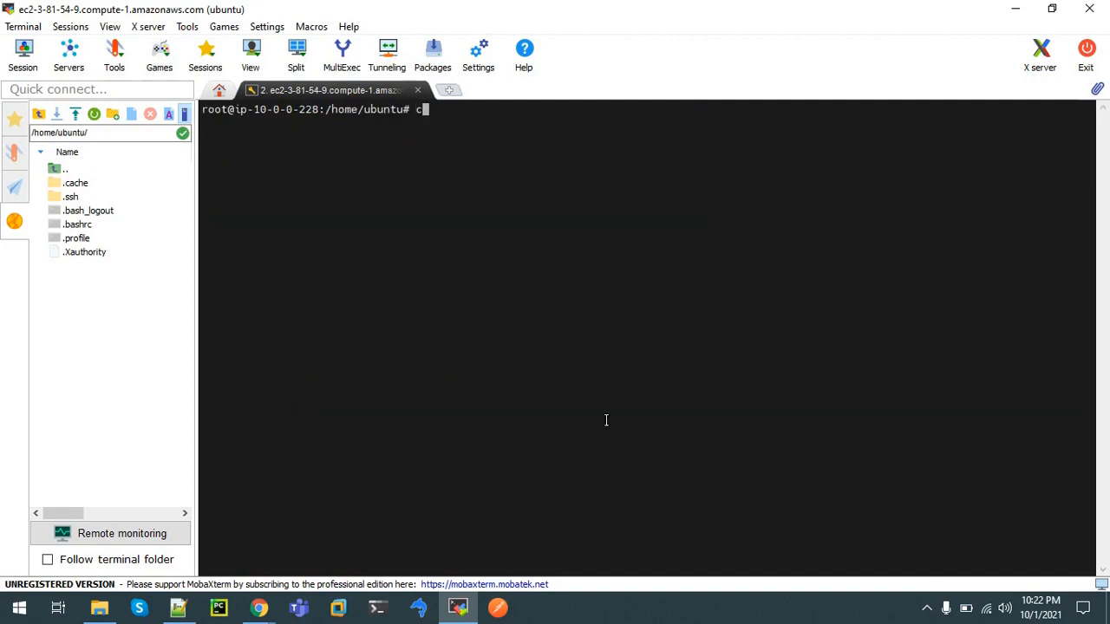
key(BackSpace)
key(BackSpace)
key(BackSpace)
key(BackSpace)
Review the Apache2 Ubuntu default page in the browser for the index file's location, and return to the terminal.
mouse_move(260, 608)
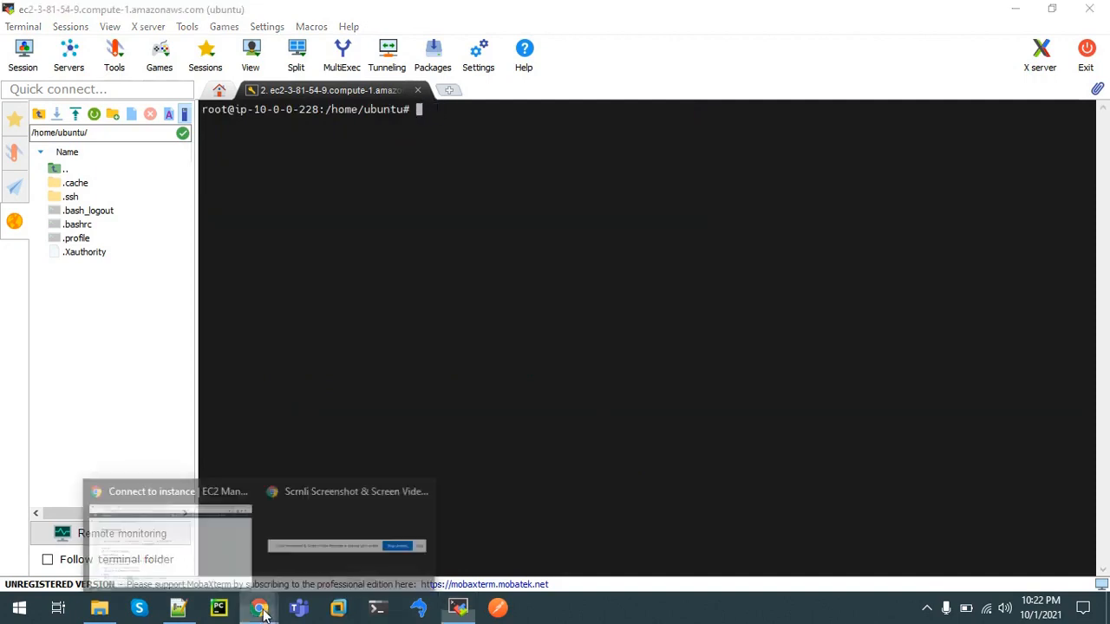
click(210, 540)
click(783, 11)
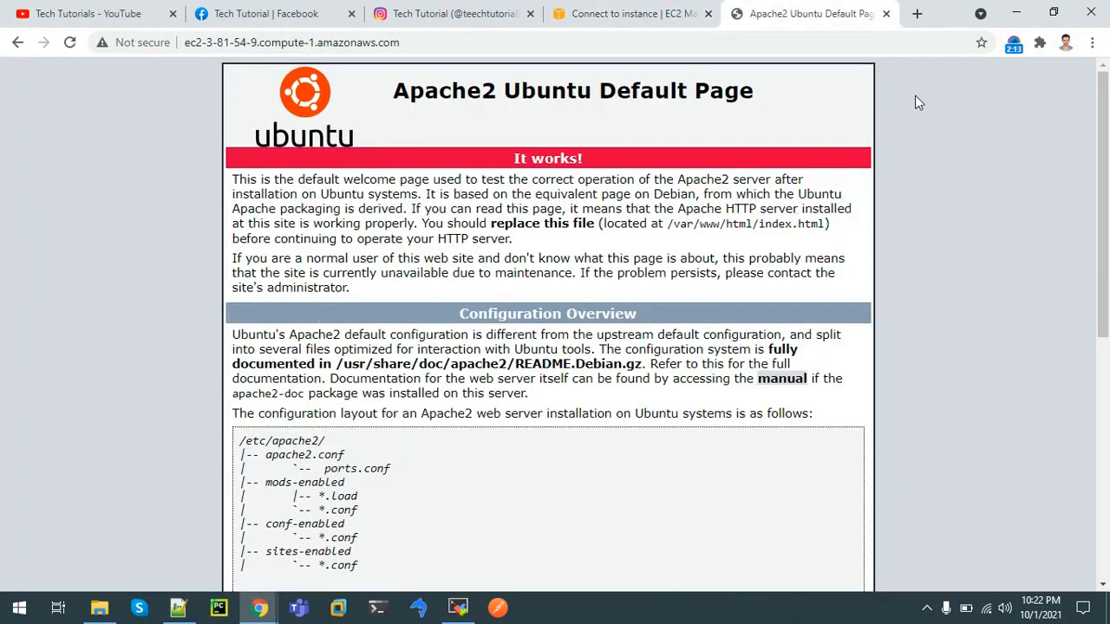
click(1015, 13)
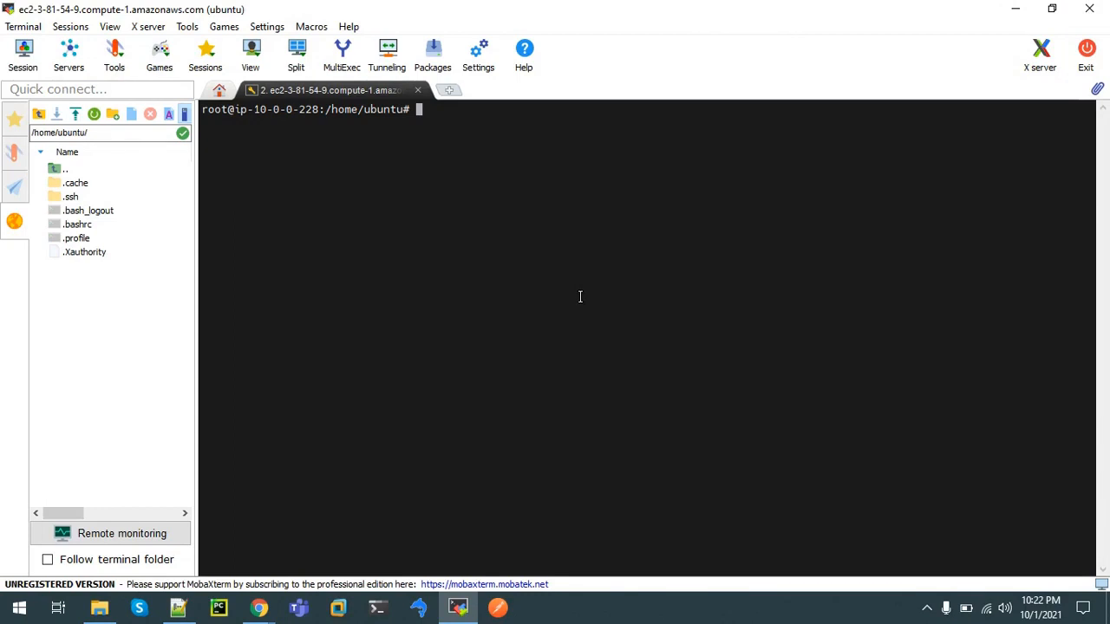
Change to the /var/www/html/ directory and list its files.
text(cd /var/www/h)
key(Tab)
key(Return)
text(ls)
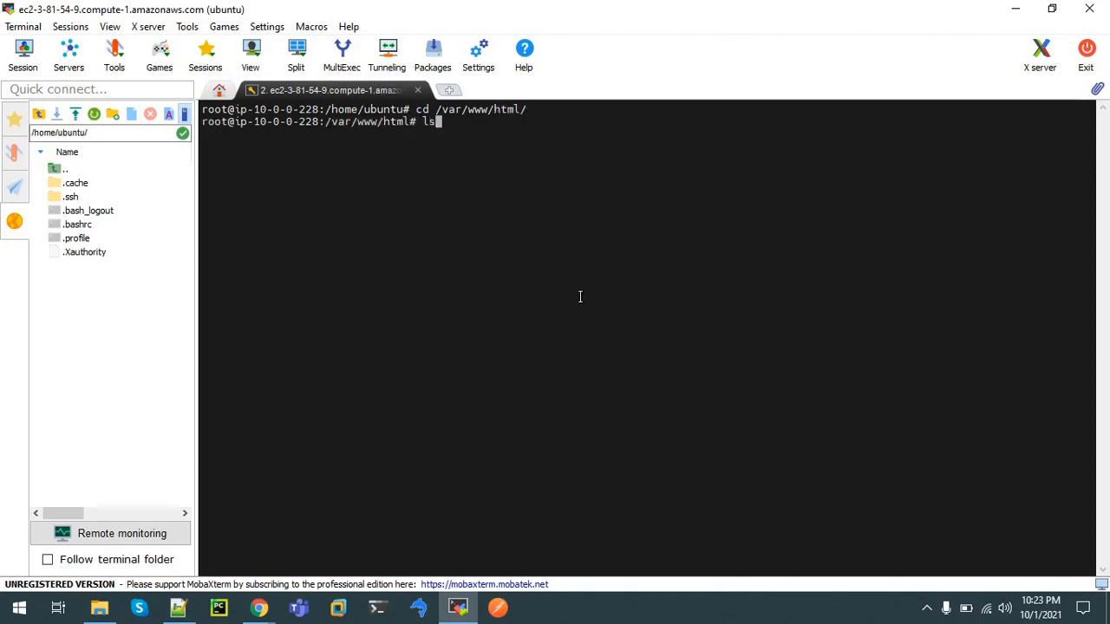
key(Return)
Force-remove the default index.html from /var/www/html with rm -f.
text(rm -f )
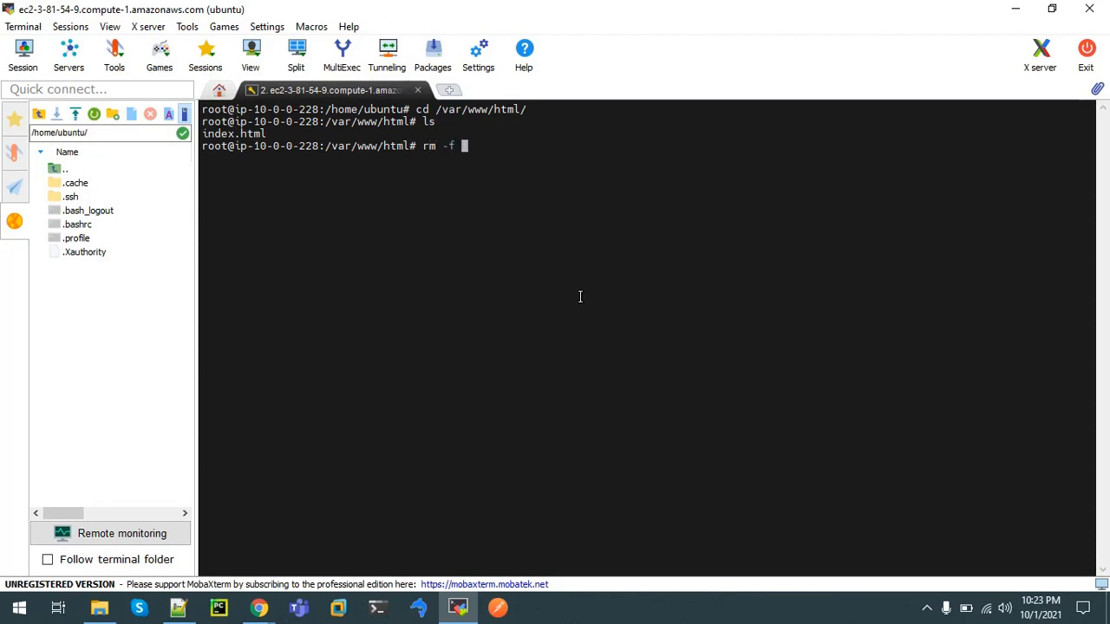
text(ind)
key(Tab)
key(Return)
Create index.php in the web root with vi and enter insert mode.
text(vi index.)
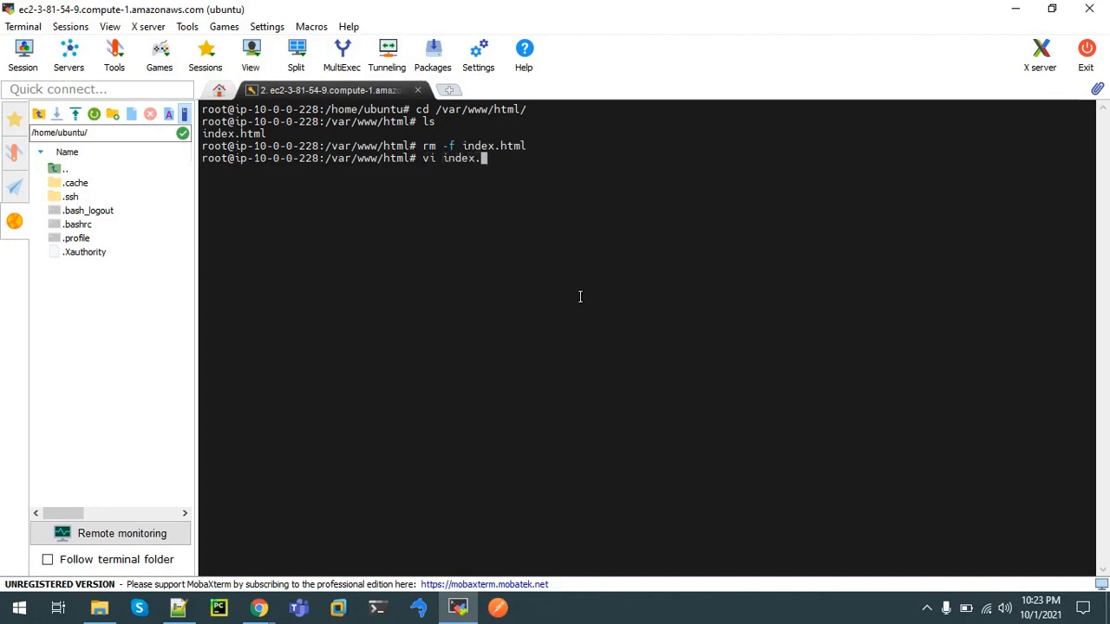
text(php)
key(Return)
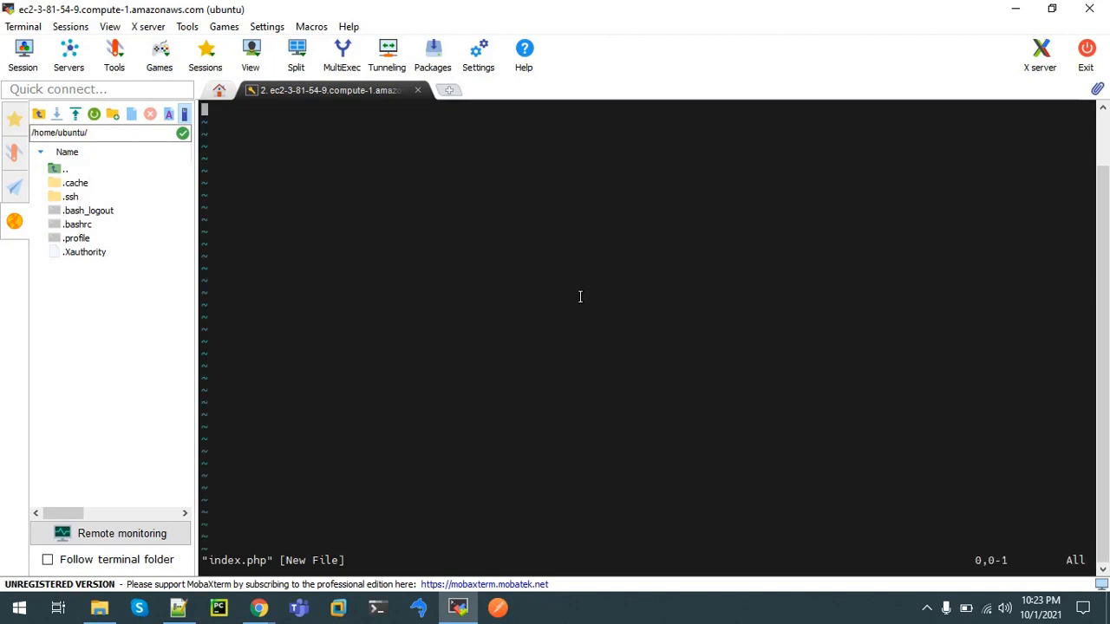
key(i)
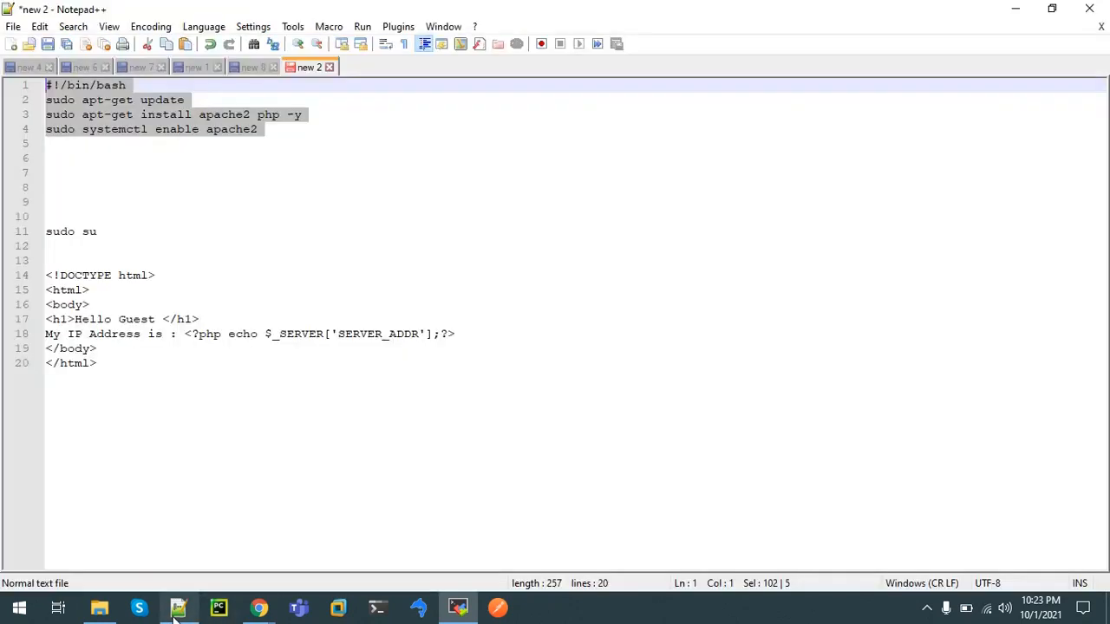
Switch to Notepad++ and copy the HTML/PHP page code from <!DOCTYPE html> through </html>.
click(178, 607)
click(83, 256)
key(Down)
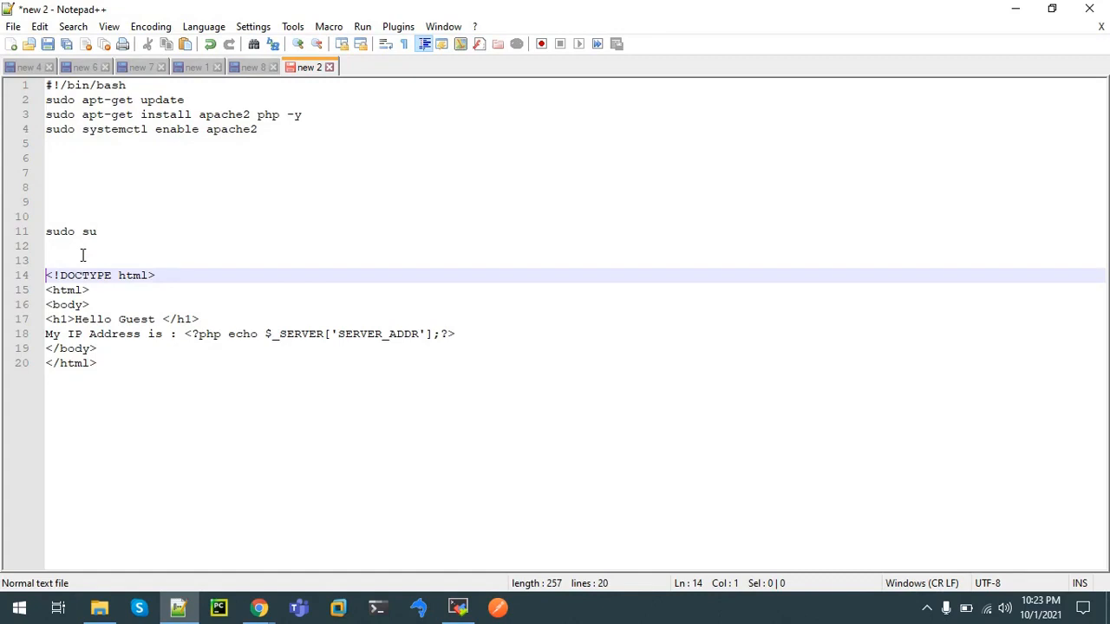
key(shift+Down)
key(shift+Down)
key(shift+Down)
key(shift+Down)
key(shift+Down)
key(shift+Down)
key(shift+End)
key(ctrl+c)
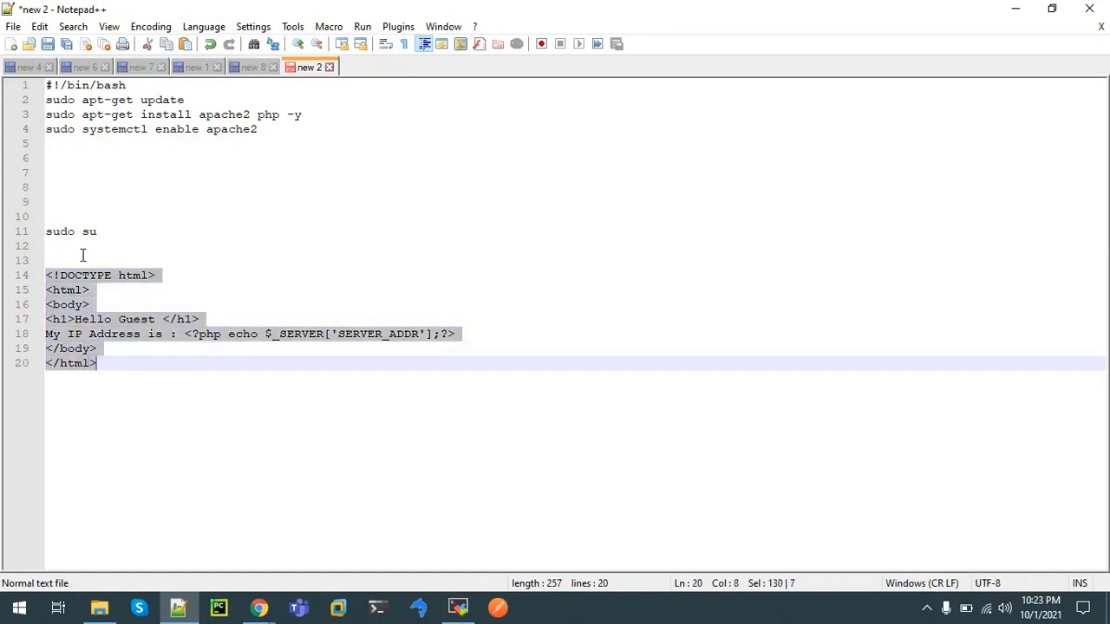
Return to MobaXterm, paste the copied page code into index.php, and save and quit with :wq.
click(459, 607)
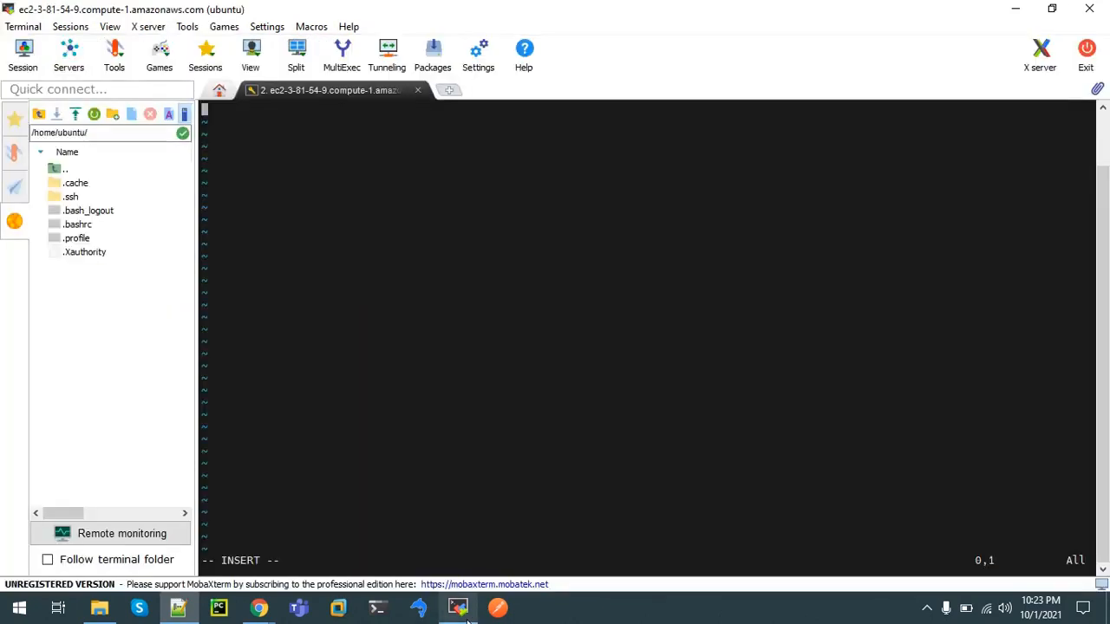
right_click(521, 285)
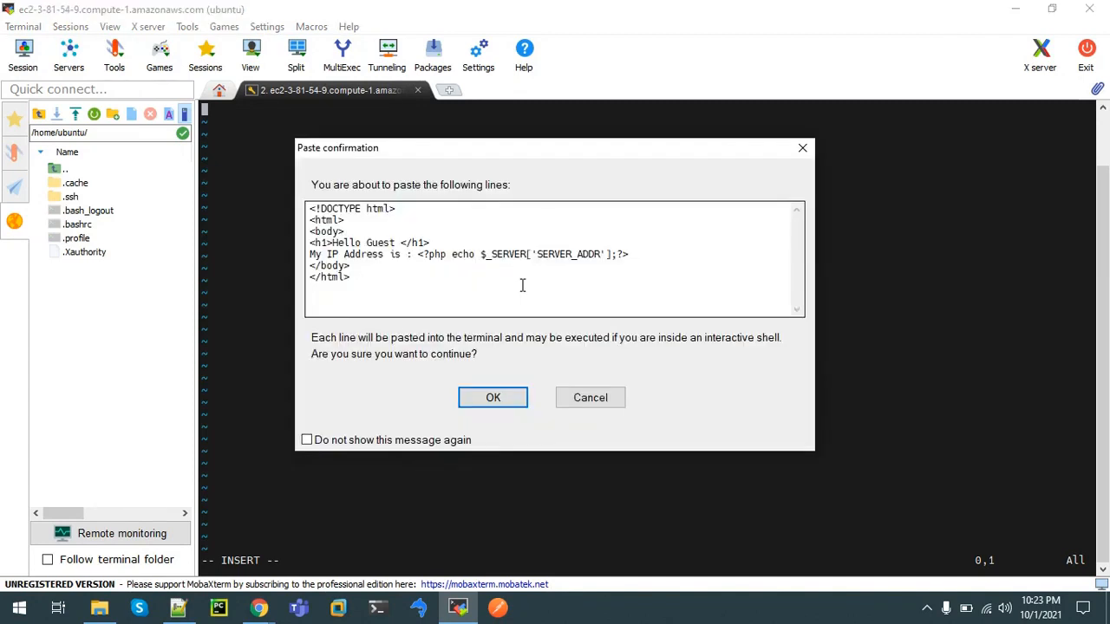
click(493, 397)
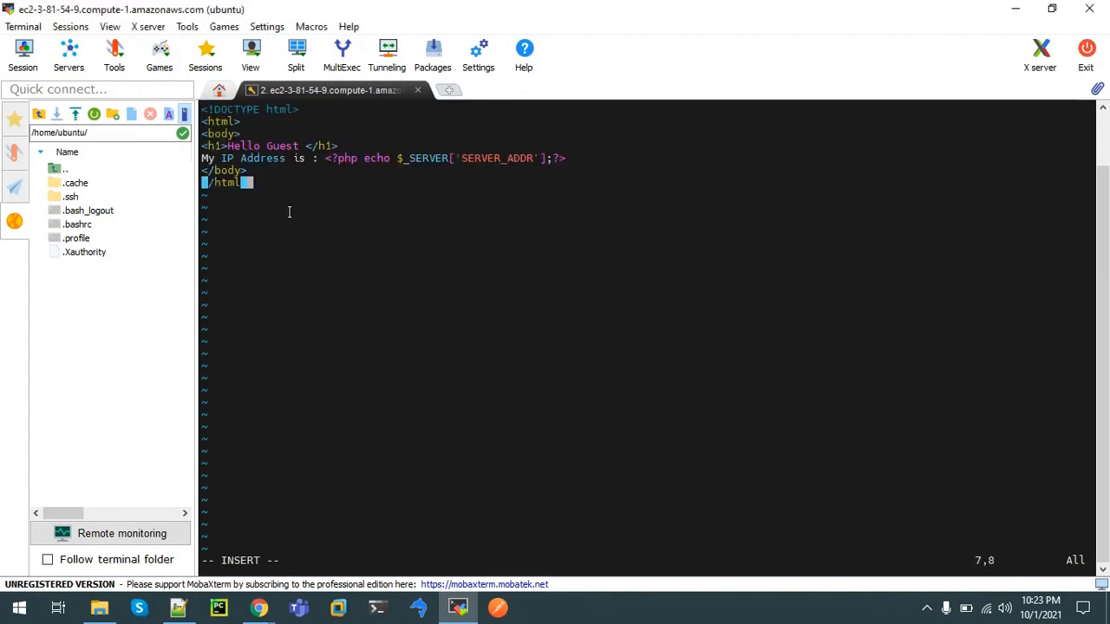
drag(230, 147, 284, 146)
drag(210, 155, 283, 166)
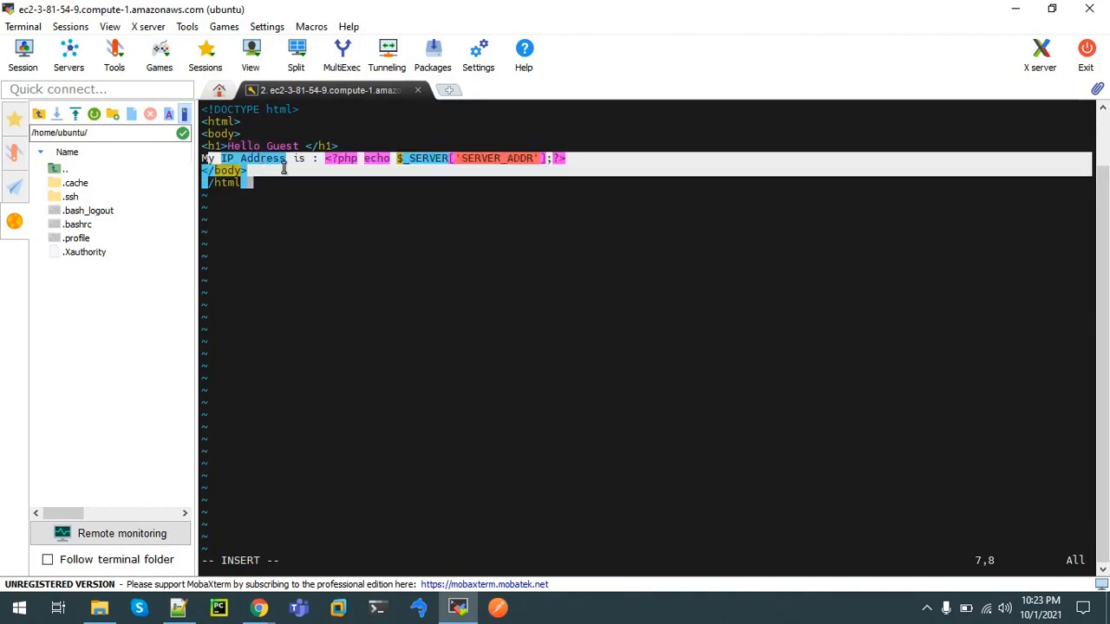
drag(434, 164, 433, 165)
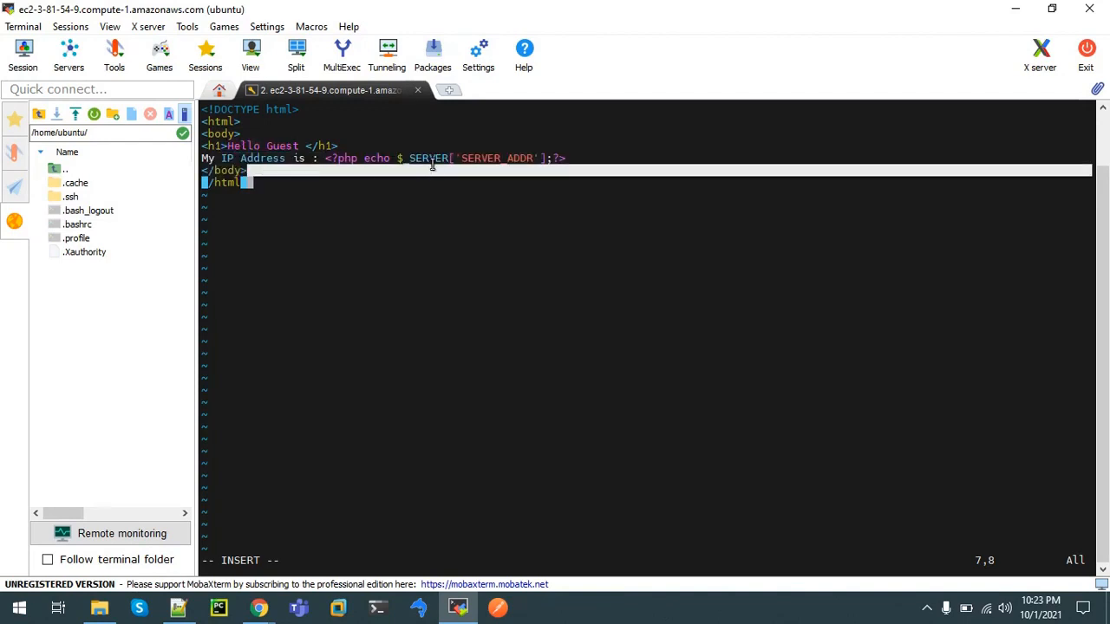
click(410, 258)
key(Escape)
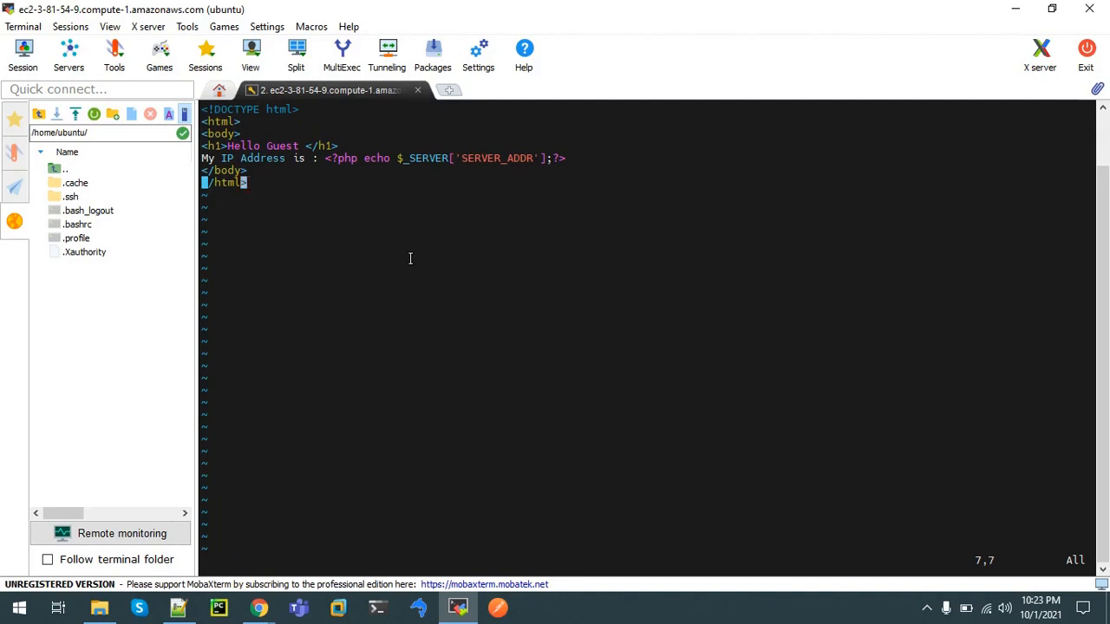
text(:wq)
key(Return)
Restart the Apache service with systemctl restart apache2.
text(syste)
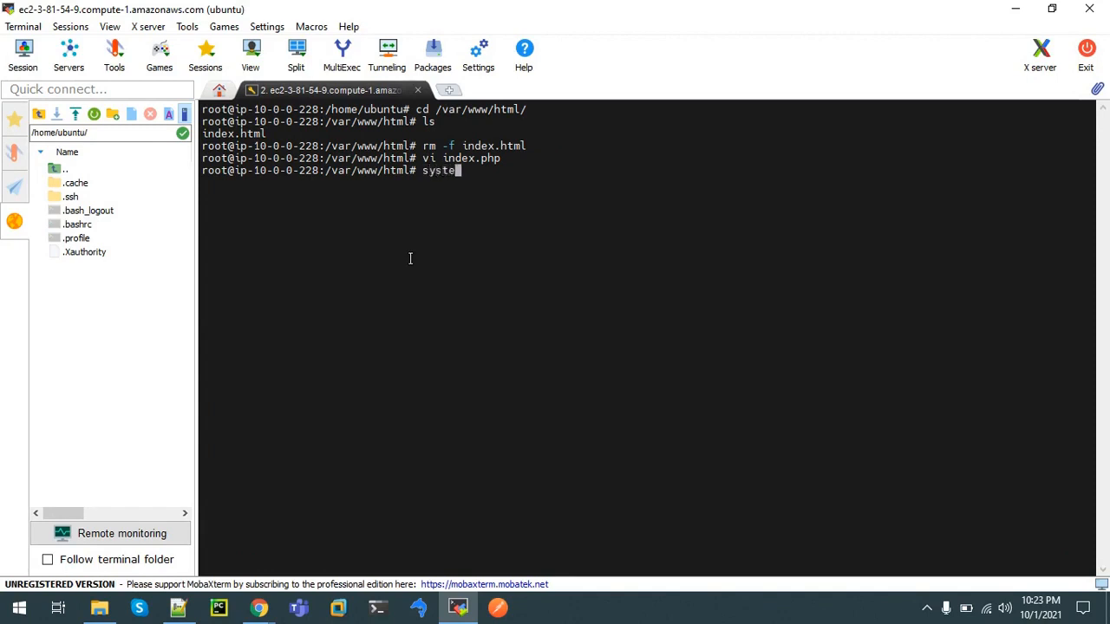
text(mctl restart apache)
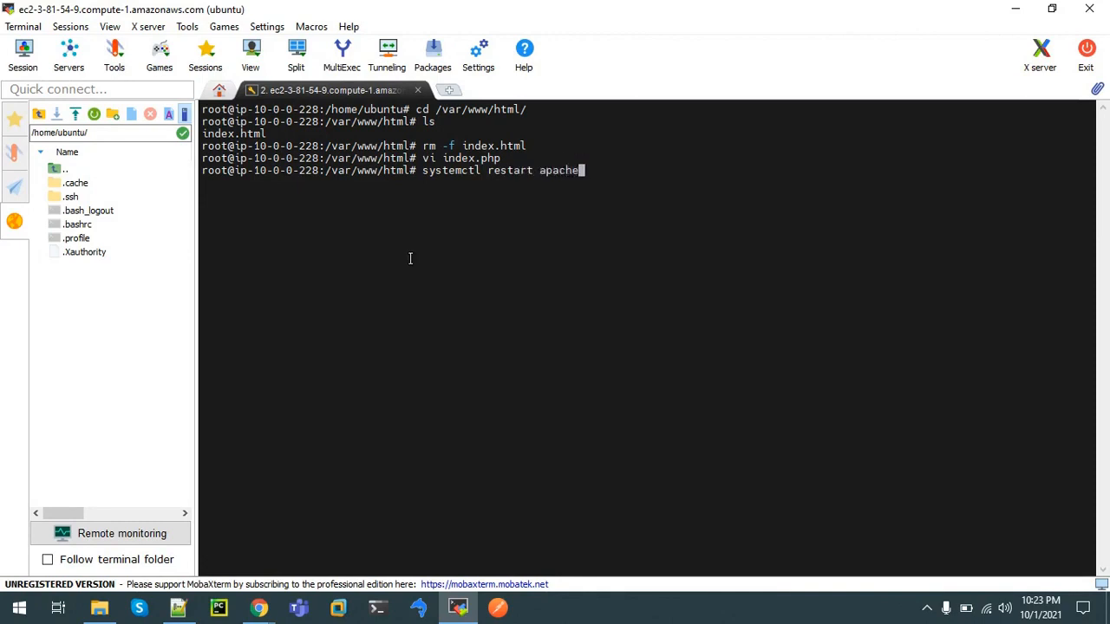
text(2)
key(Return)
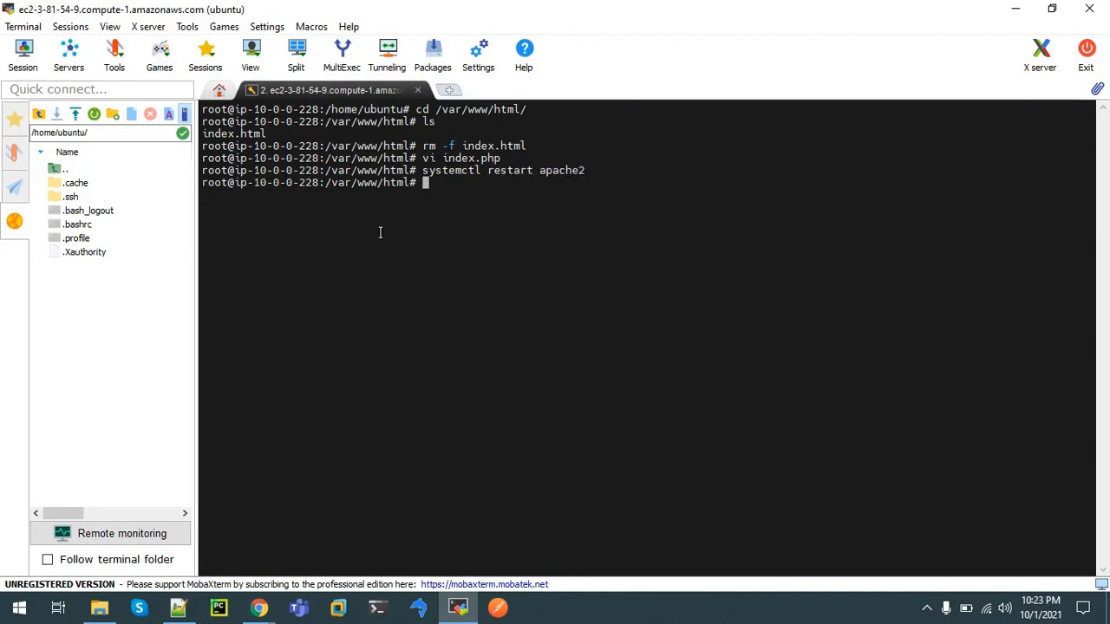
Switch to Chrome, reload the web server's page, and check its greeting and the IP address it reports.
mouse_move(258, 607)
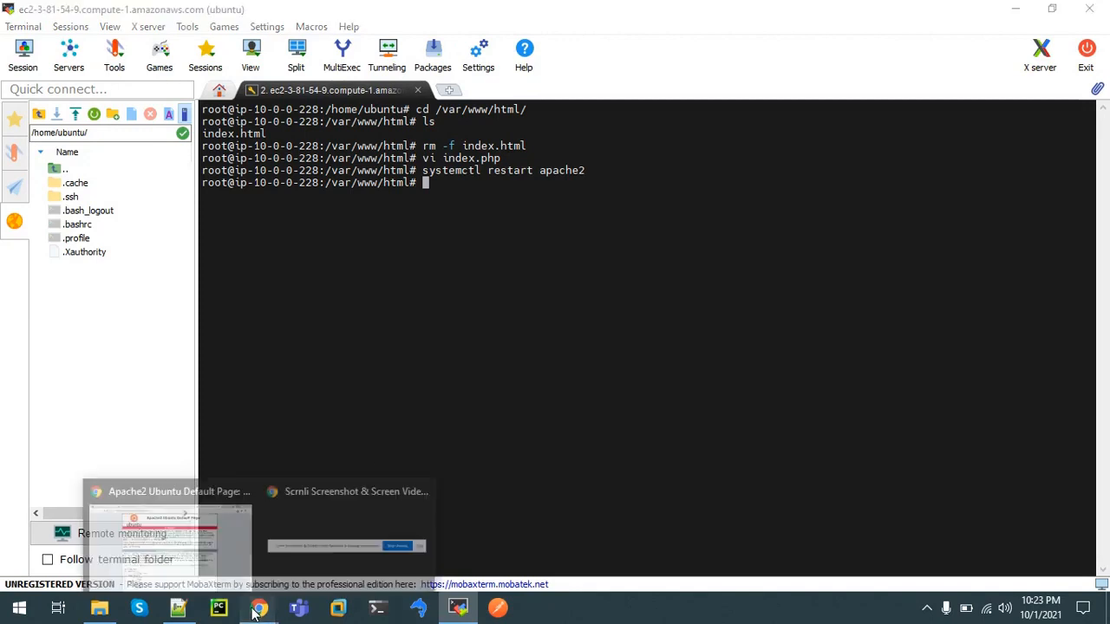
click(213, 560)
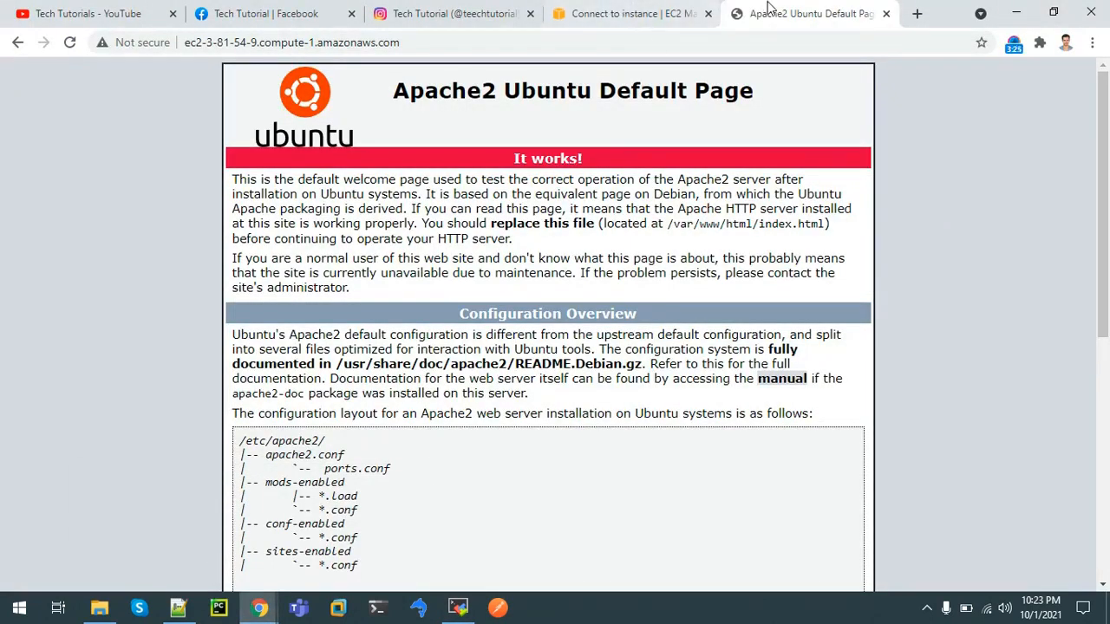
click(70, 42)
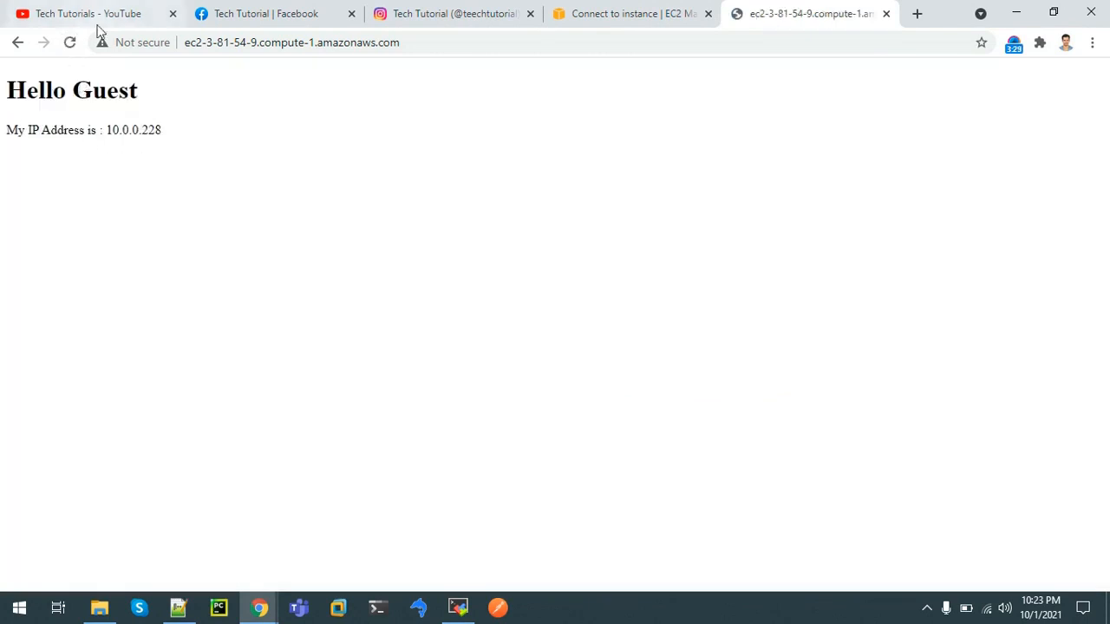
click(70, 42)
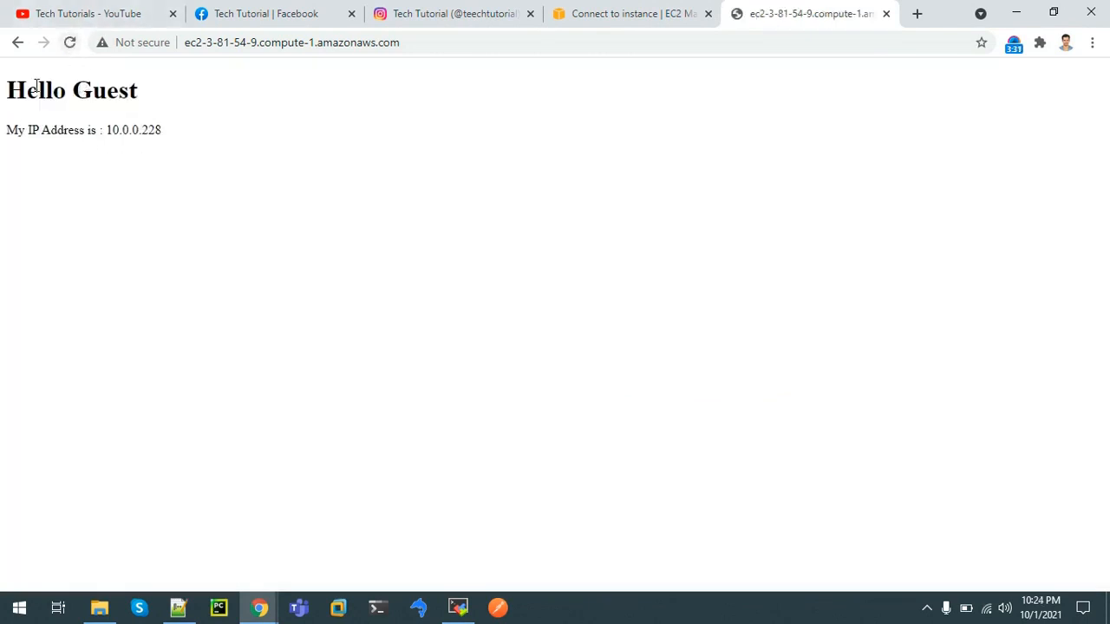
drag(15, 90, 153, 124)
double_click(99, 166)
double_click(121, 129)
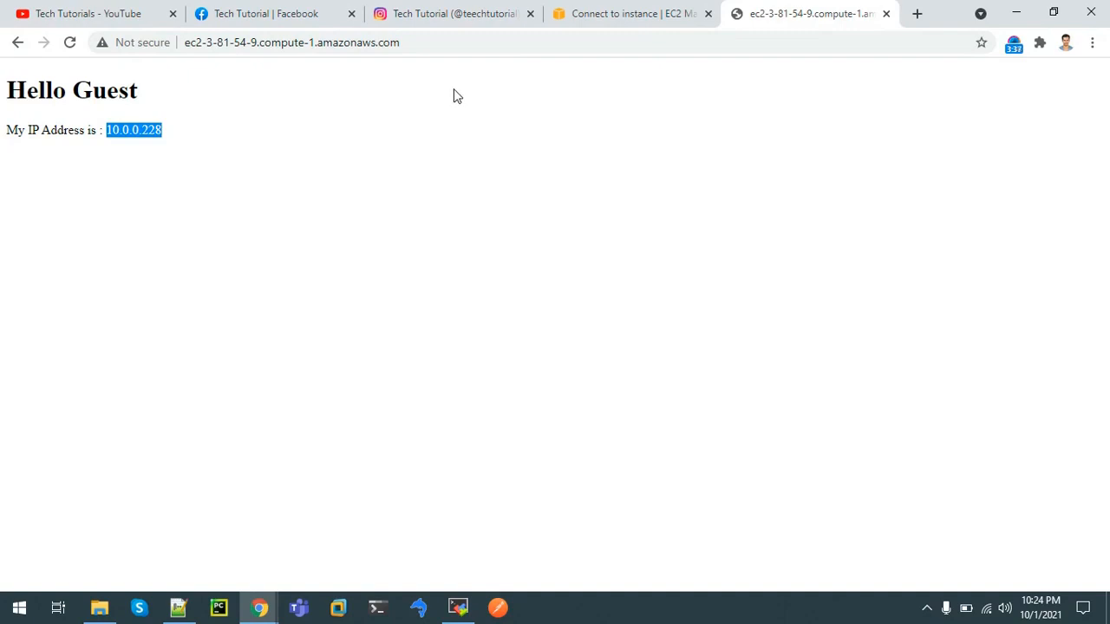
Open the WebServer instance's details in the EC2 console and check its private IPv4 address.
click(603, 8)
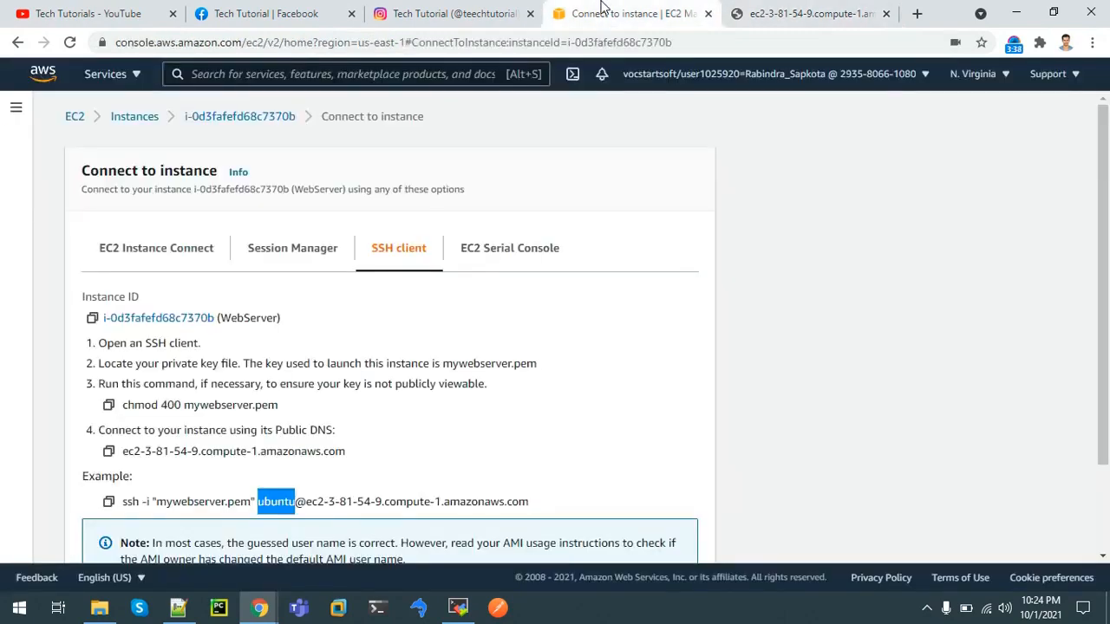
click(277, 120)
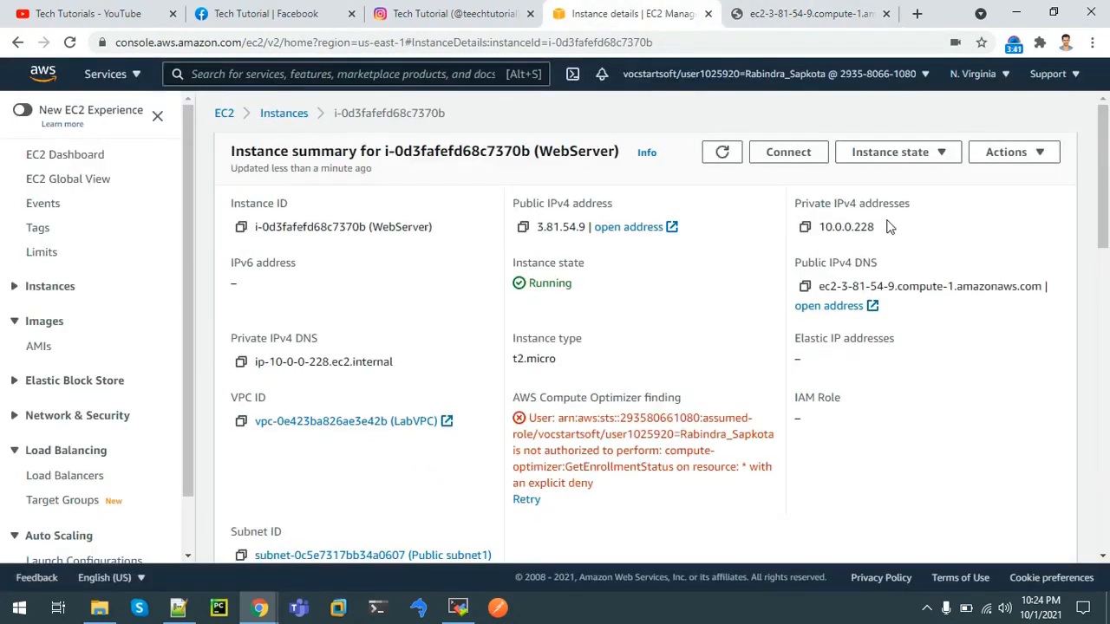
drag(824, 227, 877, 226)
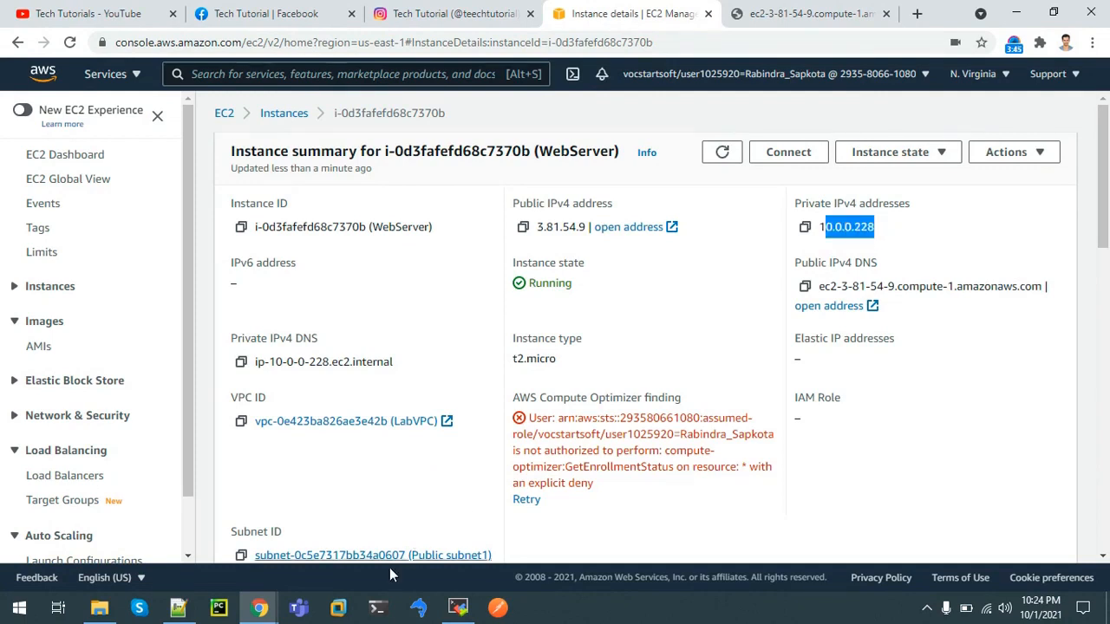
click(460, 611)
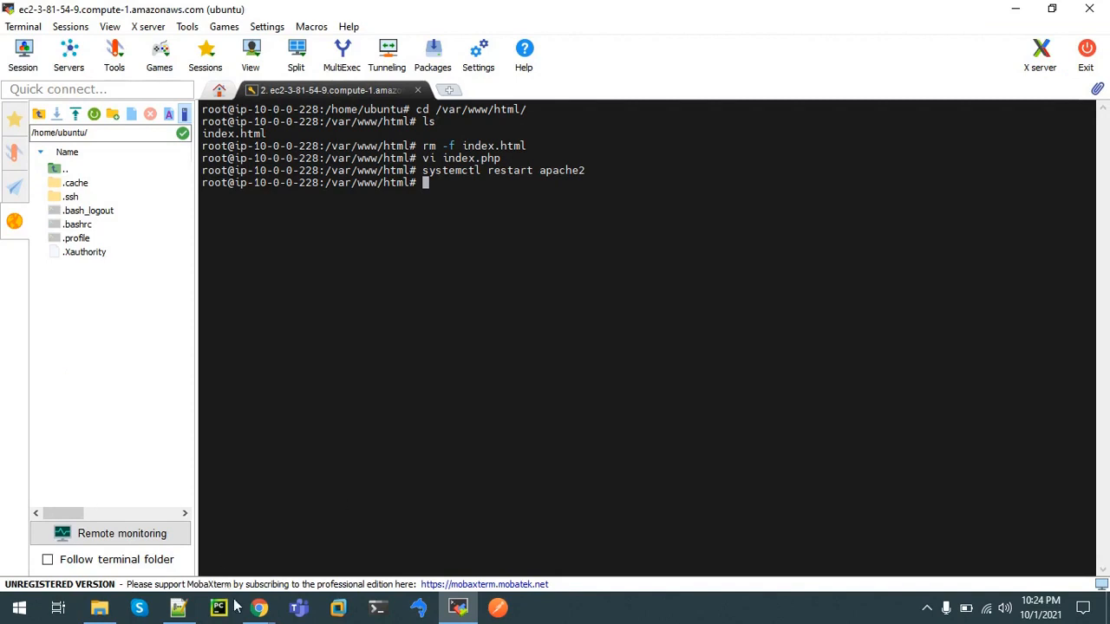
mouse_move(260, 608)
click(202, 567)
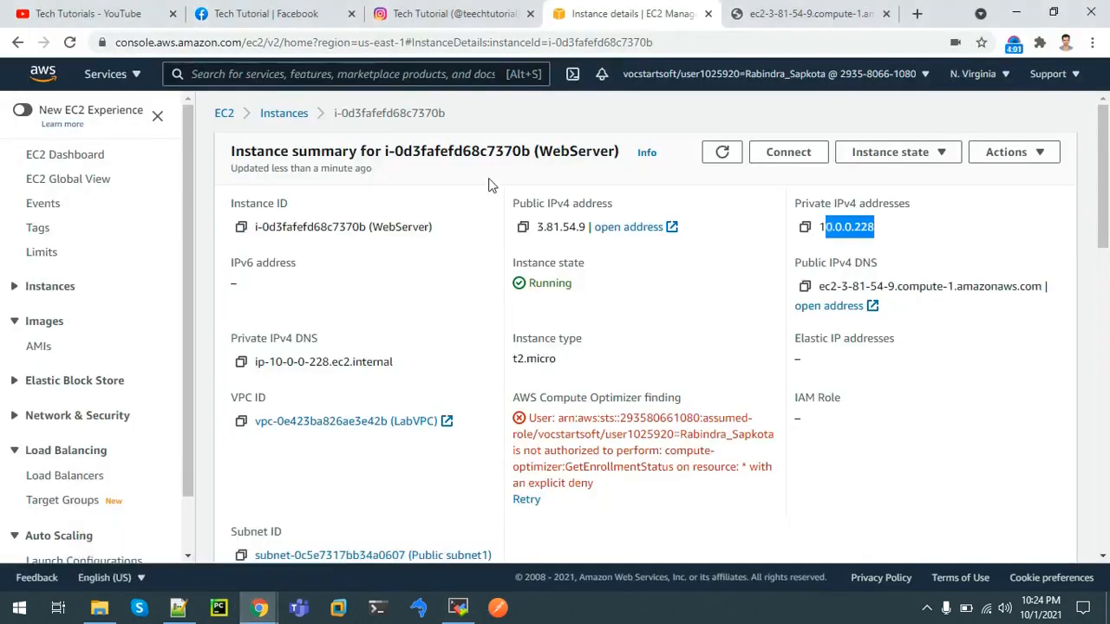
Select the WebServer instance in the EC2 instances list and open the Create image form for it.
click(303, 123)
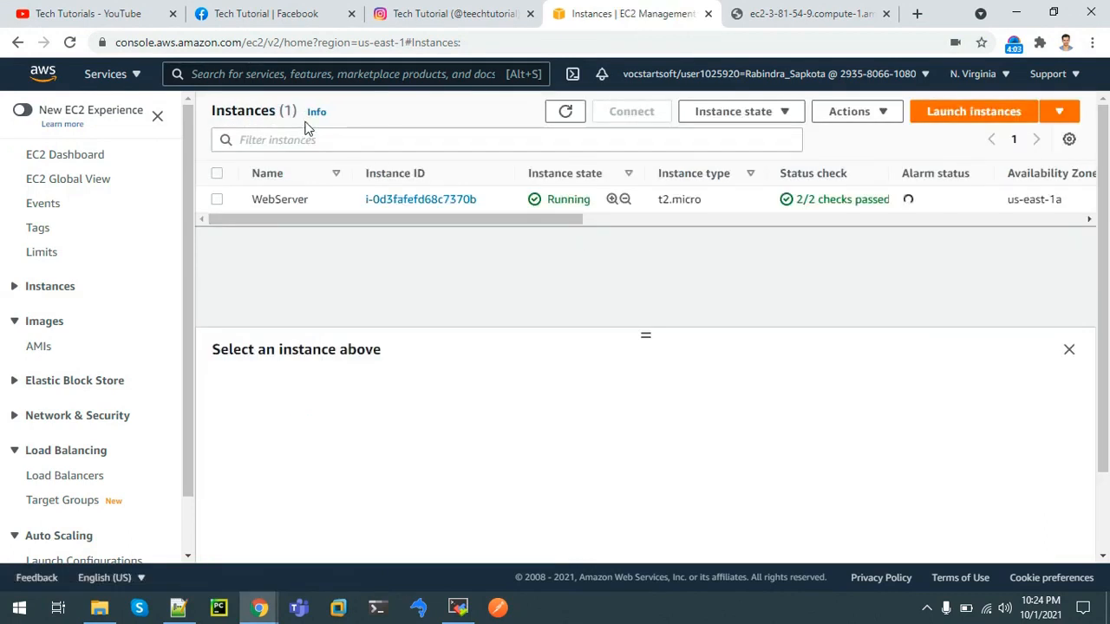
click(216, 200)
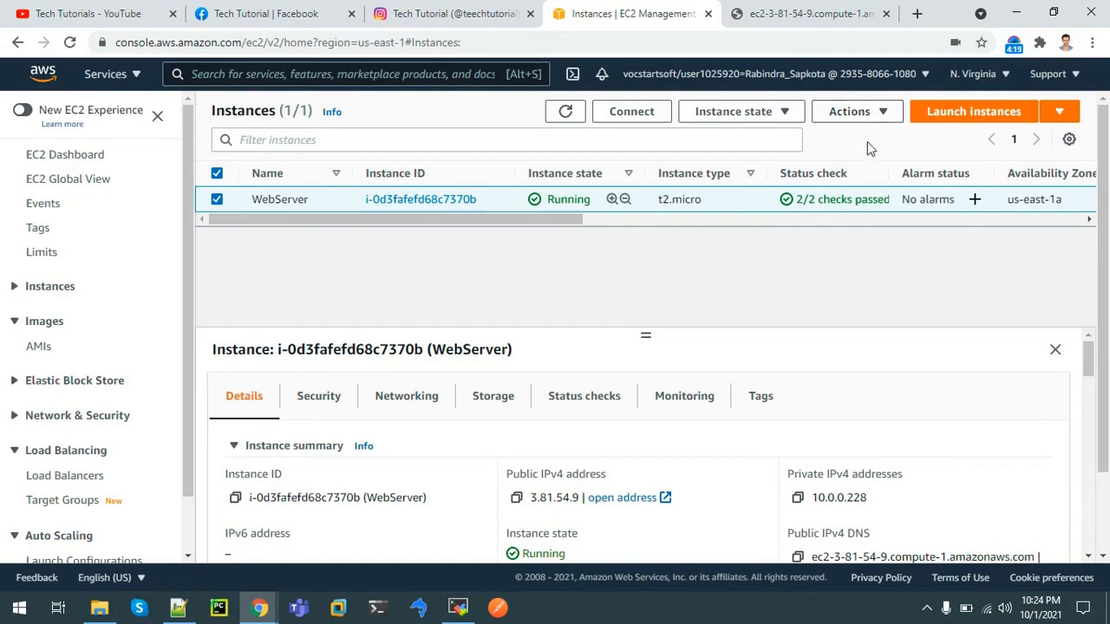
click(879, 118)
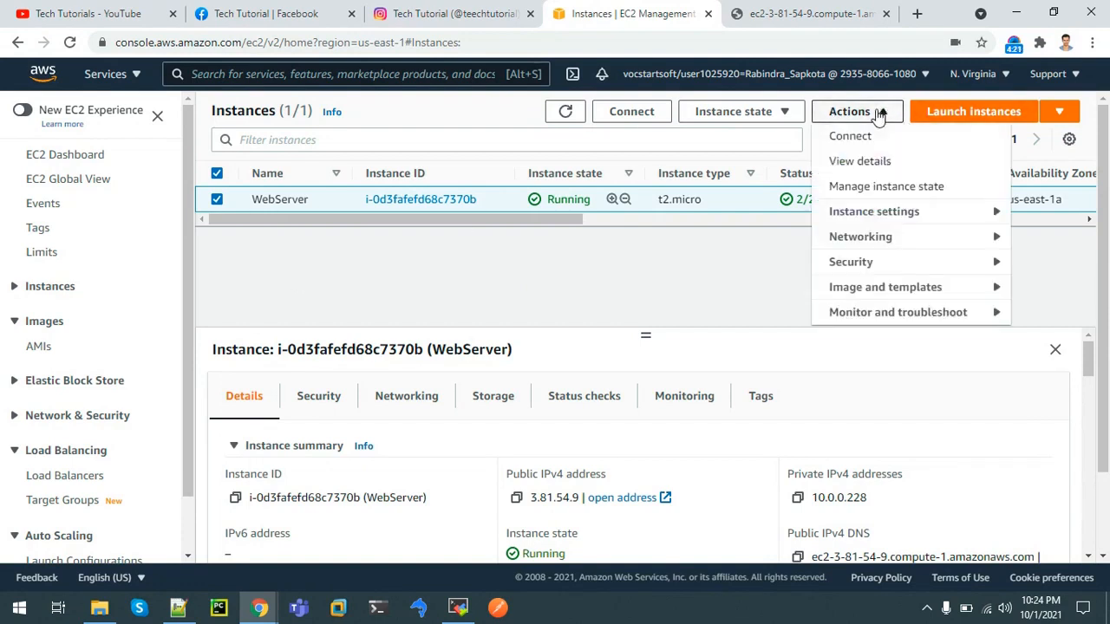
mouse_move(841, 295)
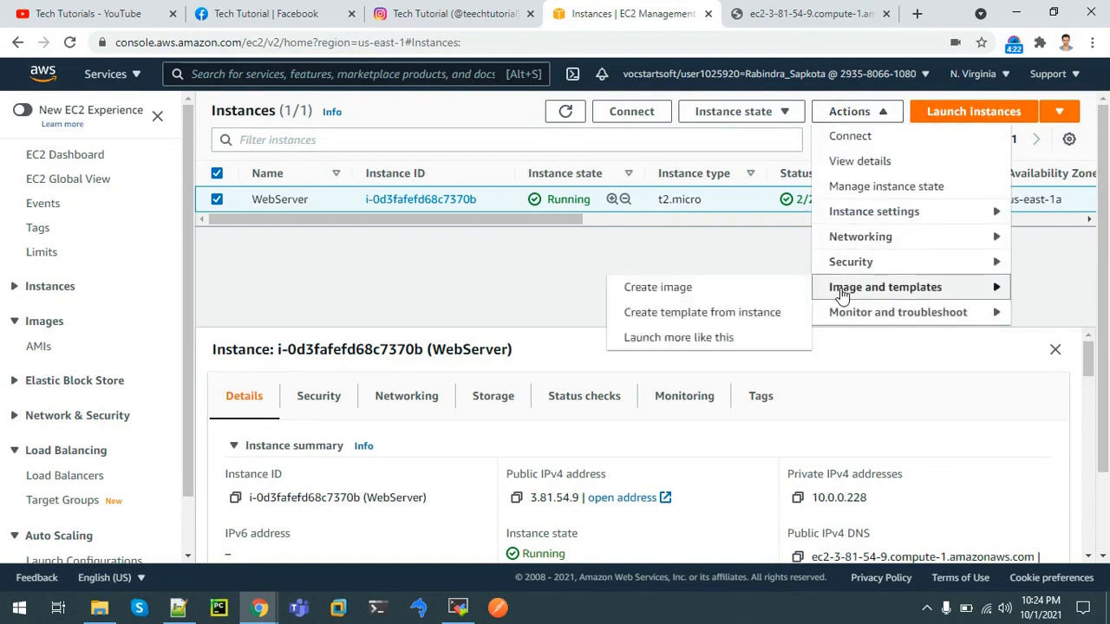
click(714, 291)
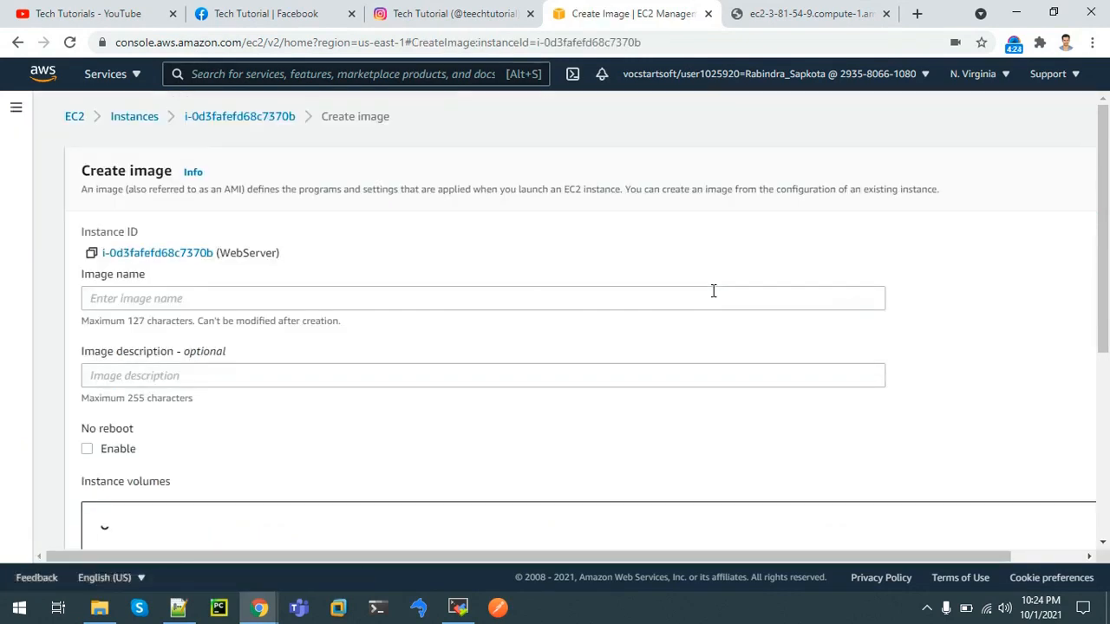
Set both the image name and the image description to WebServerImage.
click(320, 302)
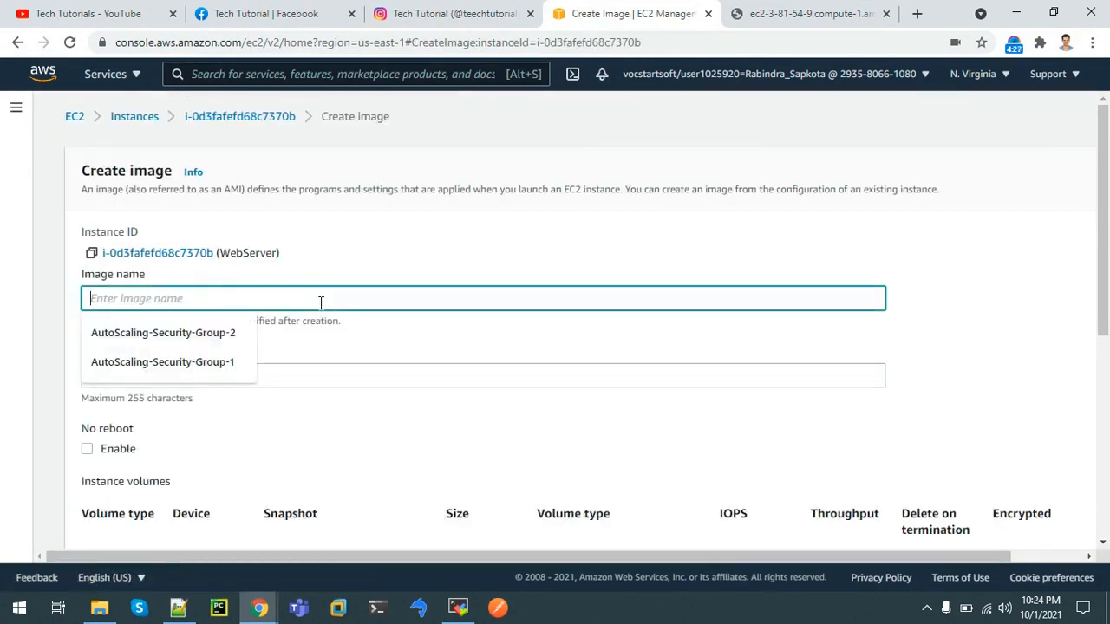
text(WebSer)
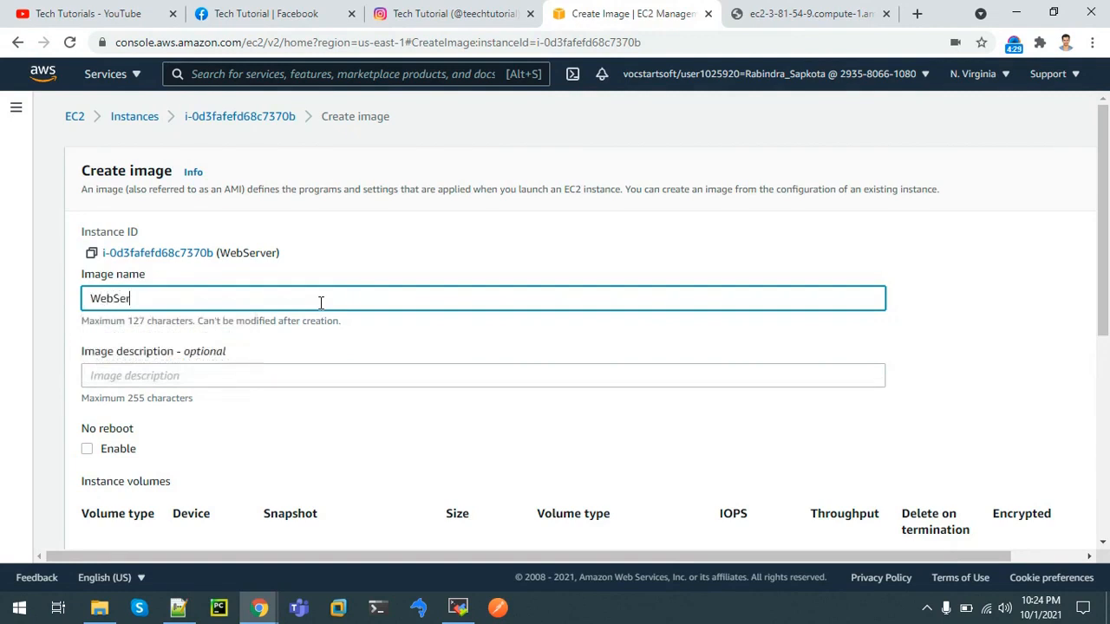
text(verImage)
key(ctrl+a)
key(ctrl+c)
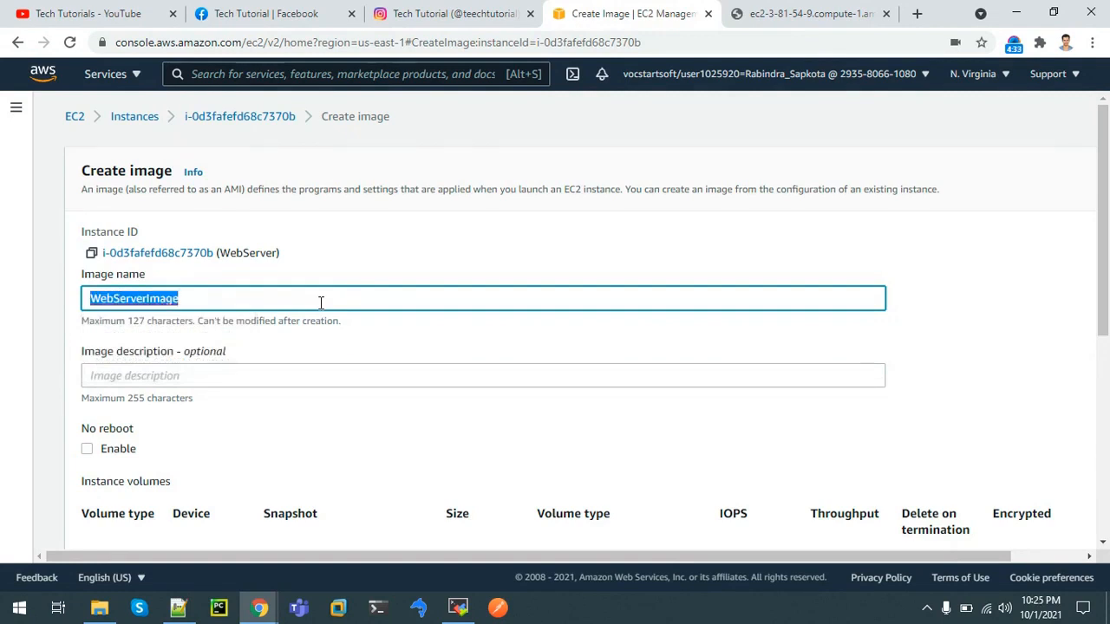
click(230, 375)
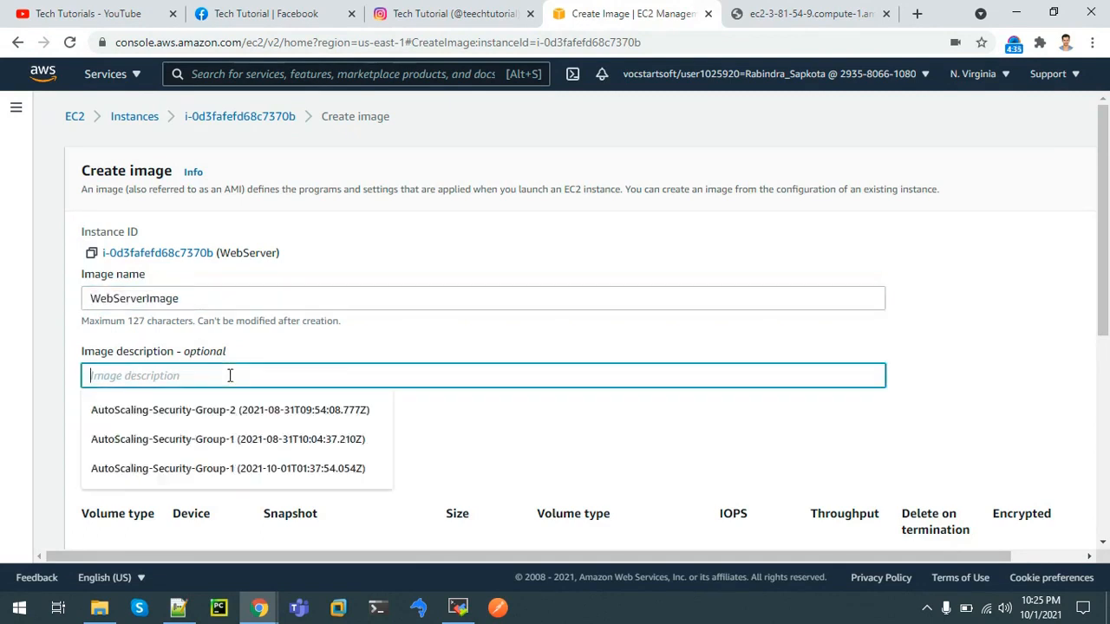
key(ctrl+v)
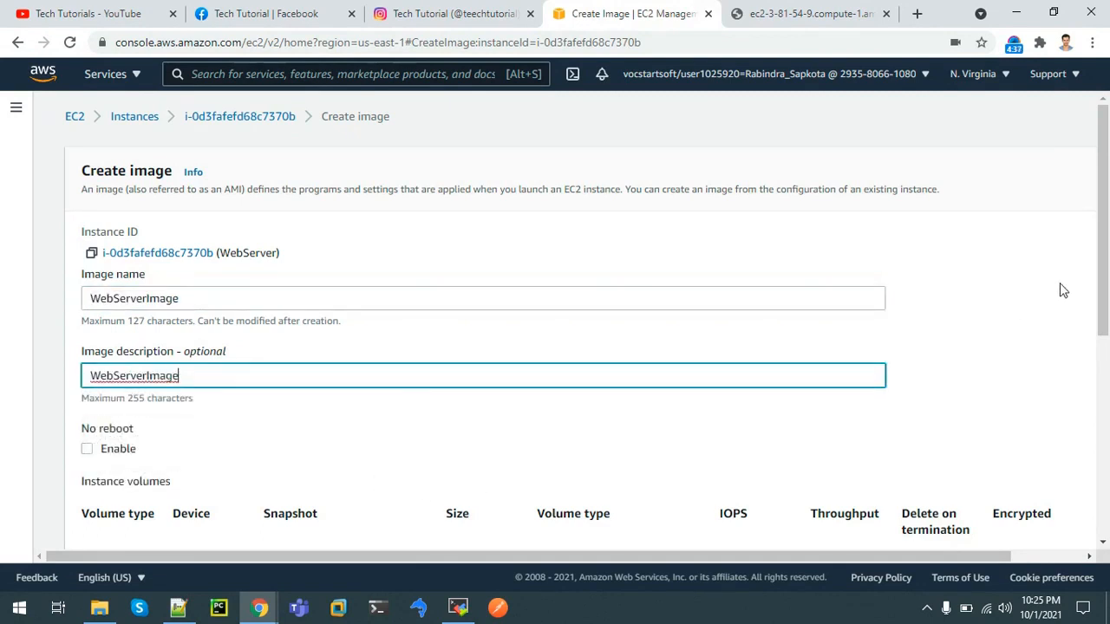
Create the image from the WebServer instance, keeping the default volume and tag settings.
drag(1104, 245, 1103, 473)
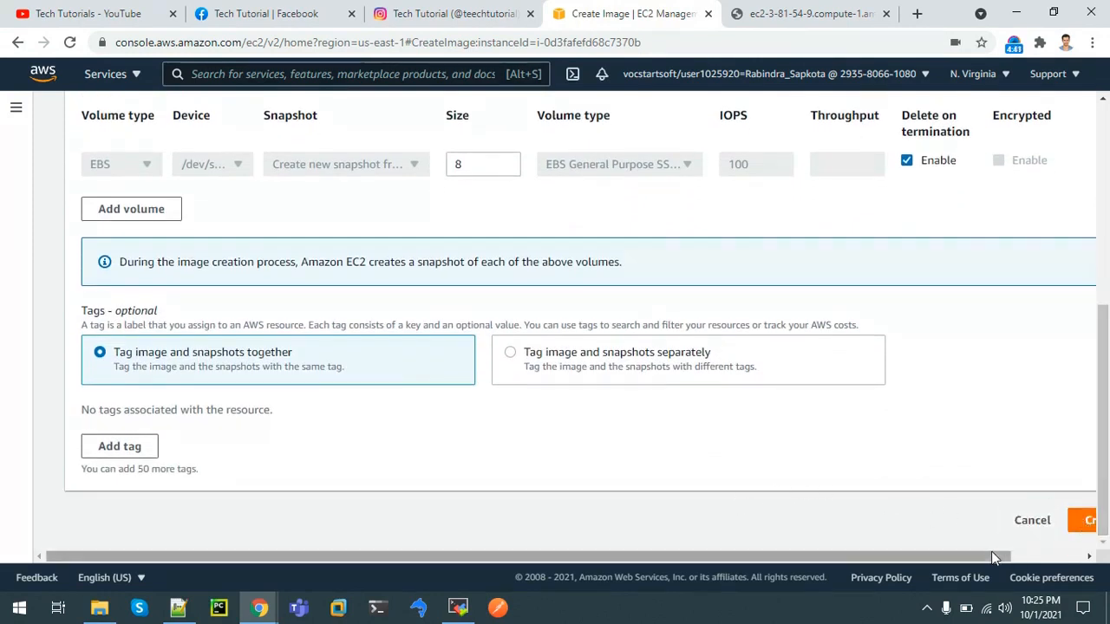
drag(990, 555, 1064, 557)
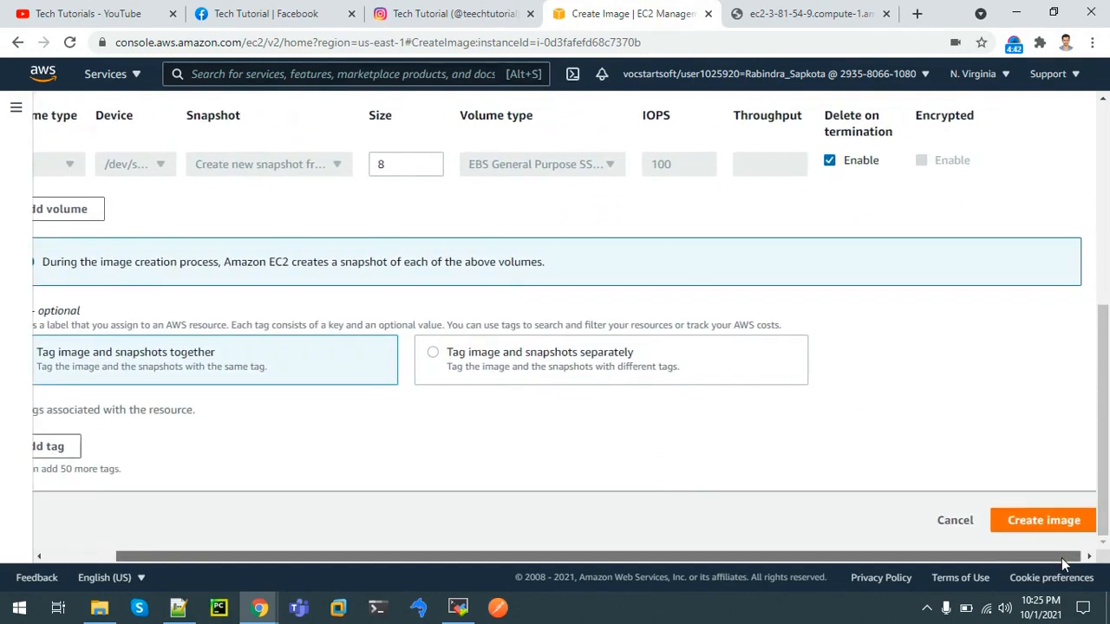
click(1032, 522)
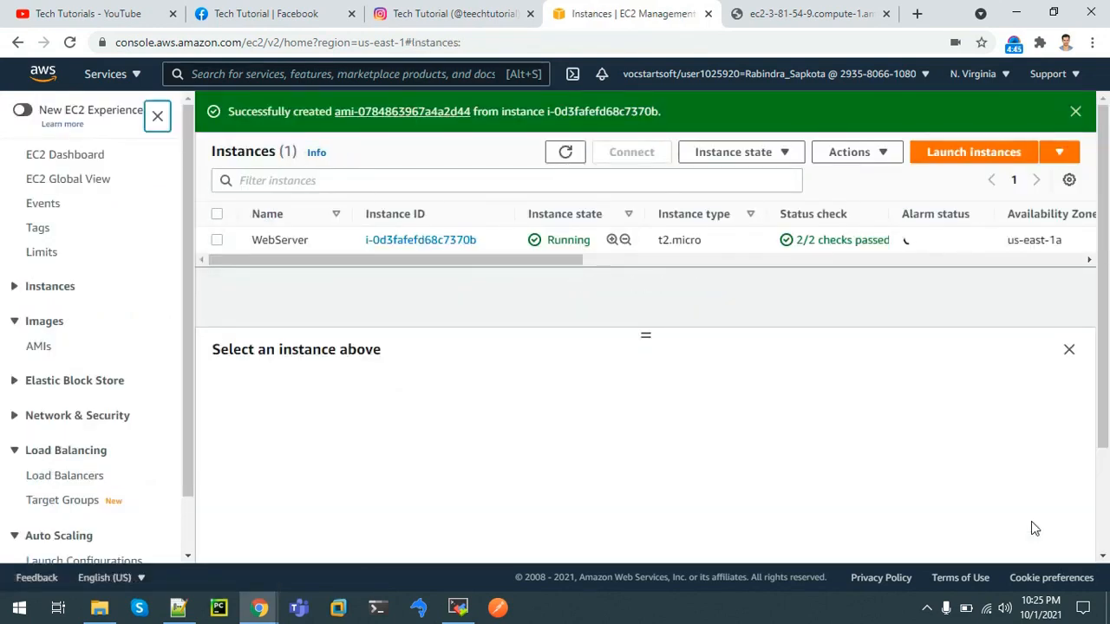
Open the list of AMIs and refresh it to check the new image's status.
click(37, 324)
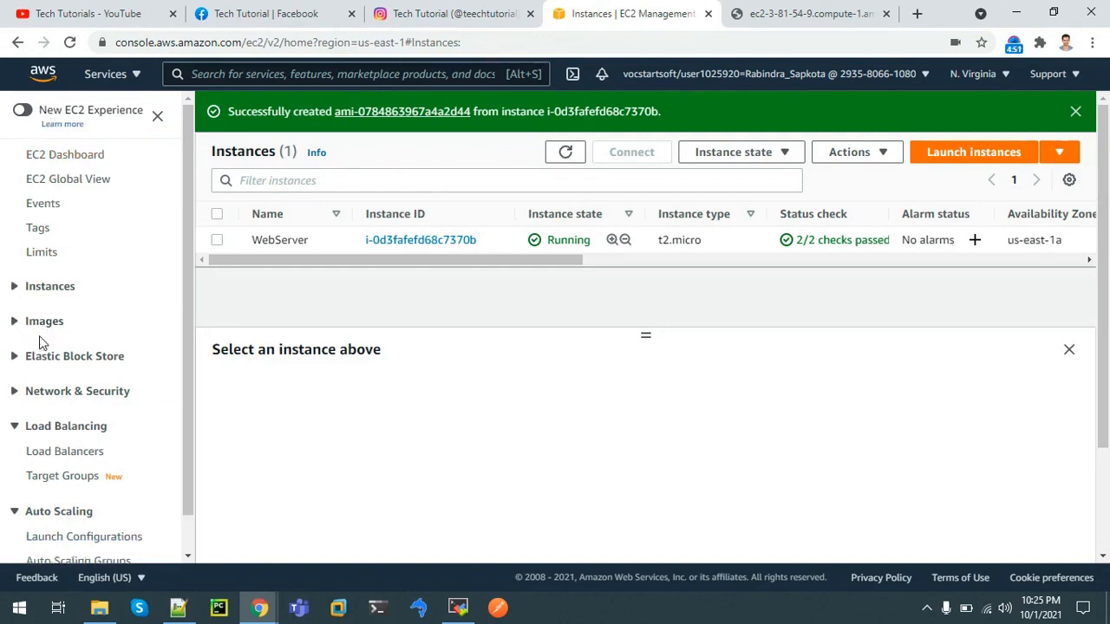
click(15, 324)
click(38, 347)
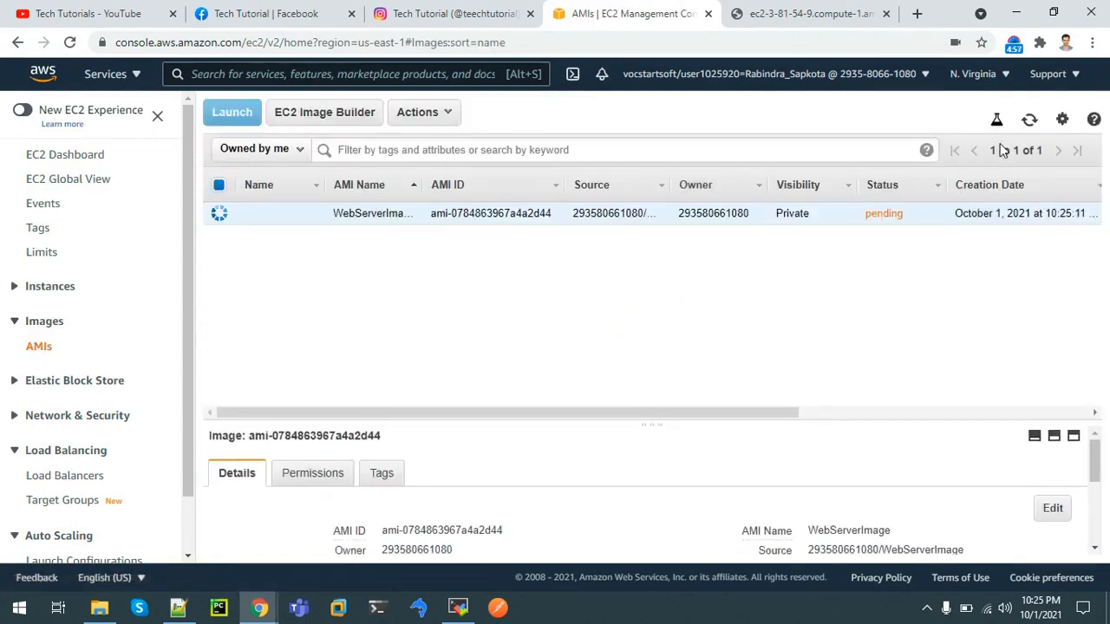
click(1027, 125)
Name the WebServerImage entry WebServerAMI in the AMI list and save the name.
click(310, 216)
text(WebServerAMI)
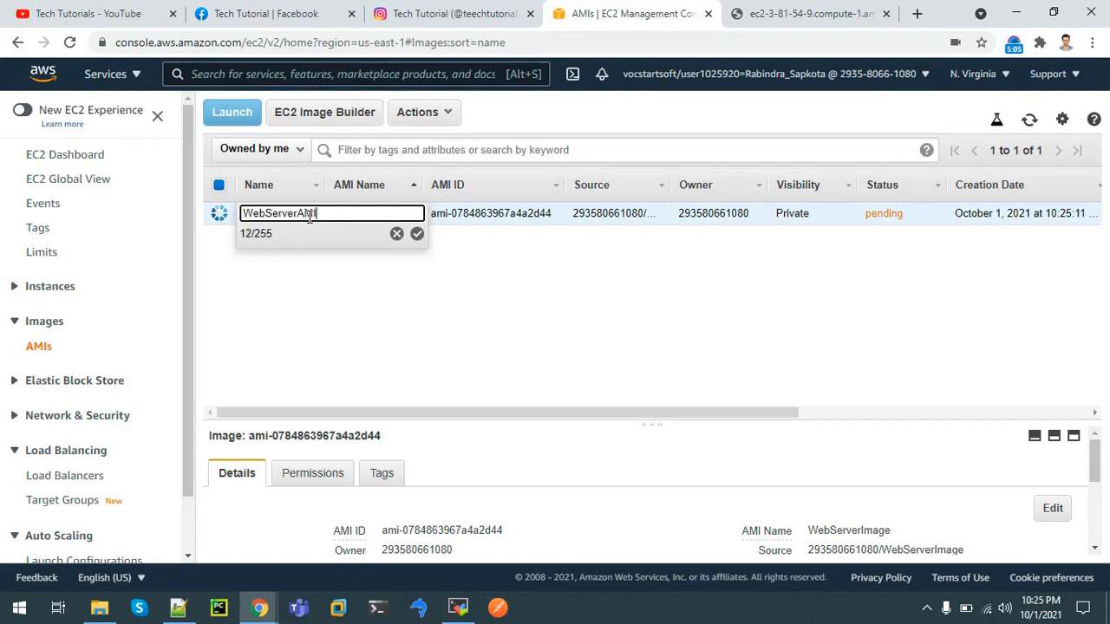
click(417, 234)
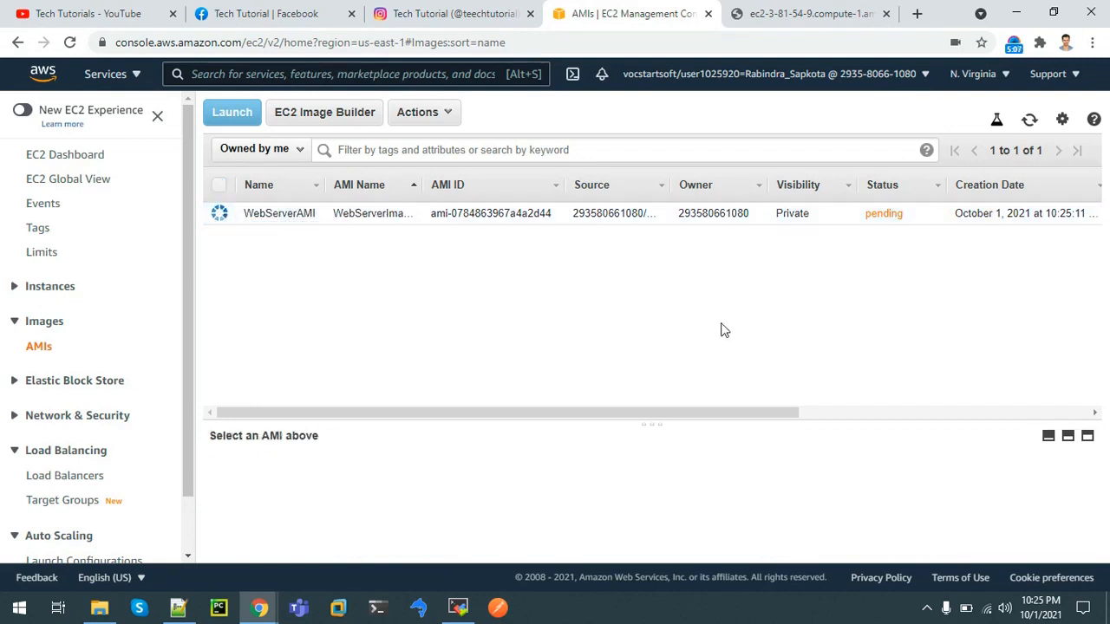